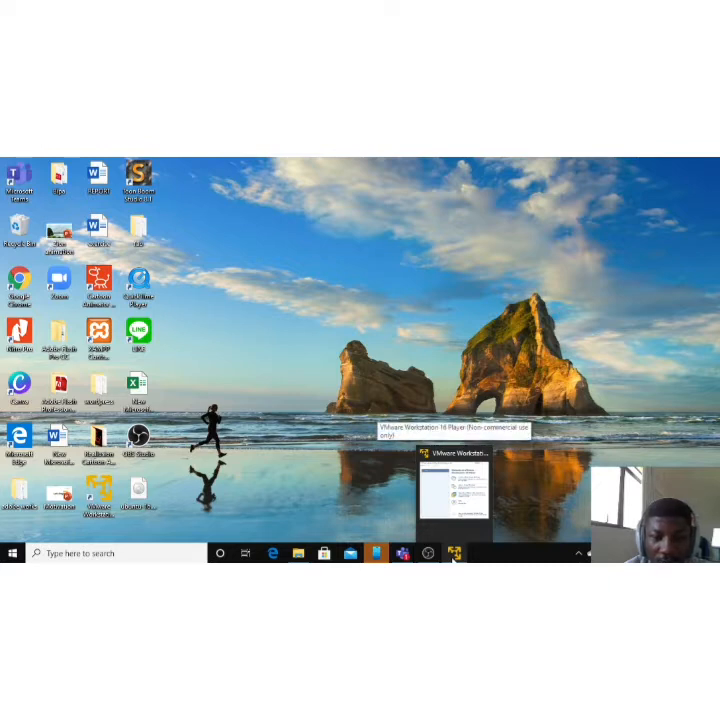
- Bring up VMware Workstation Player and start a new virtual machine with the operating system installed later, using Linux with version Ubuntu
{"action": "left_click", "coordinate": [453, 555]}
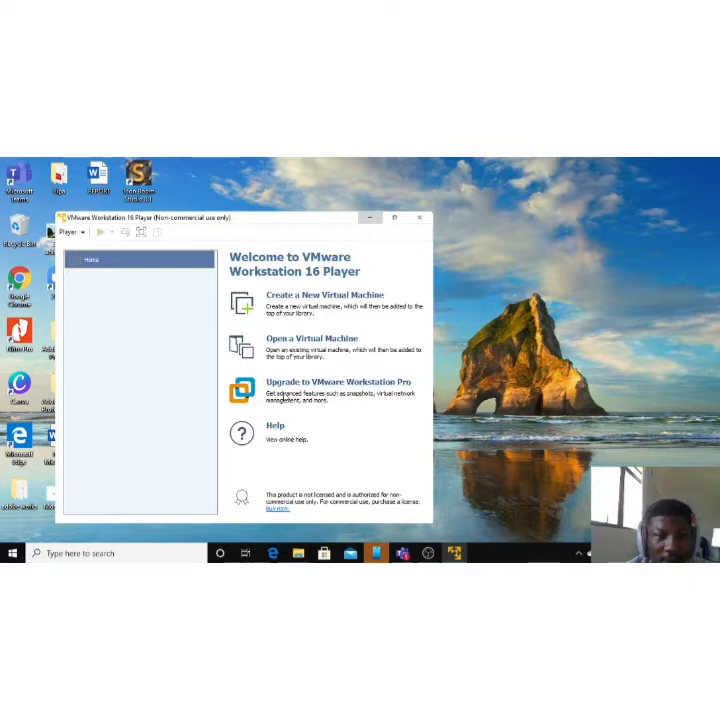
{"action": "left_click", "coordinate": [309, 298]}
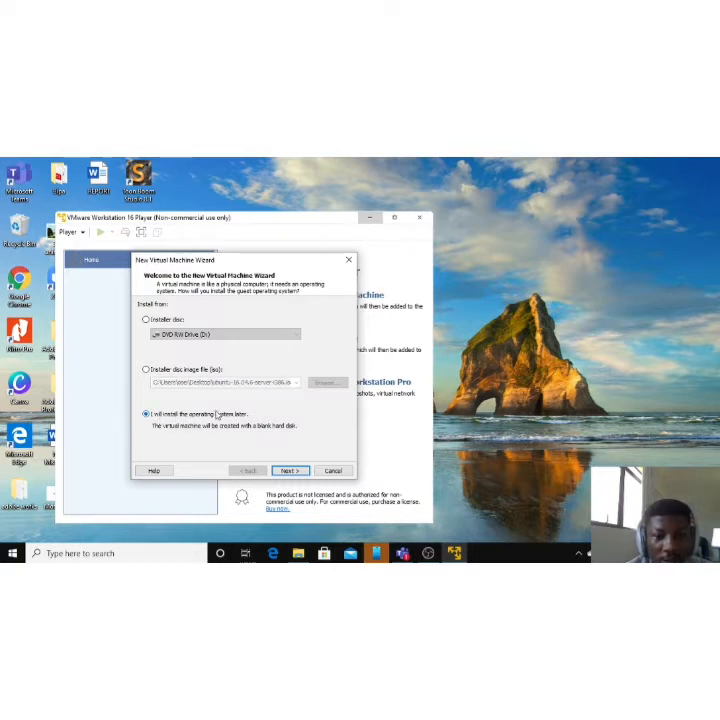
{"action": "left_click", "coordinate": [289, 471]}
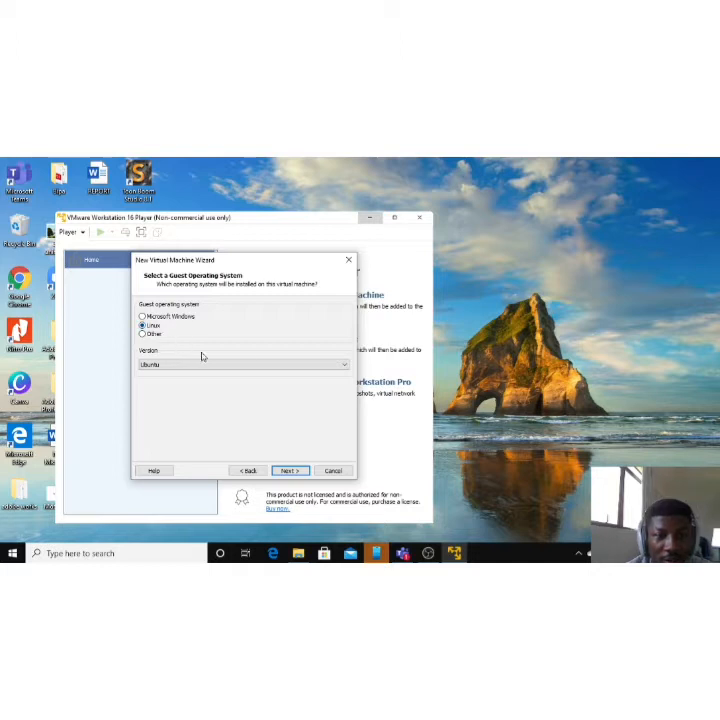
{"action": "left_click", "coordinate": [304, 366]}
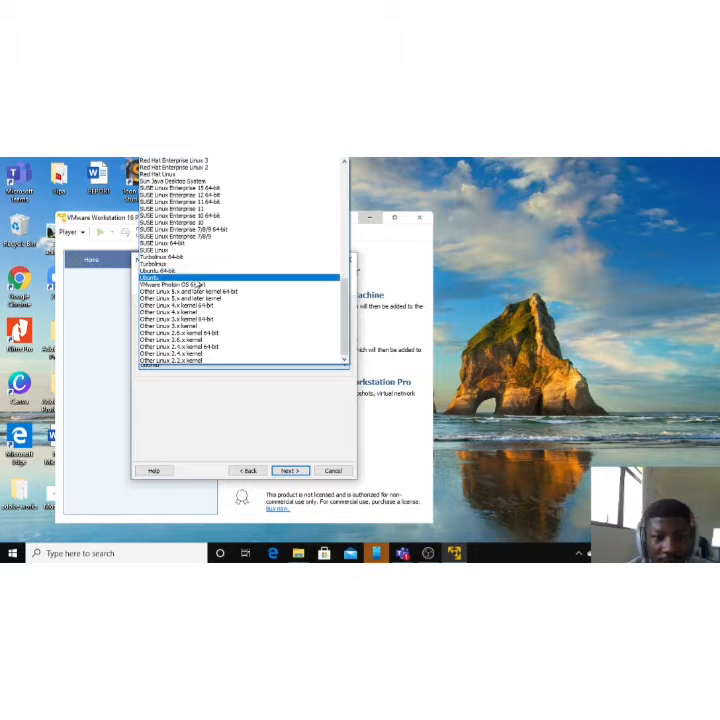
{"action": "left_click", "coordinate": [282, 444]}
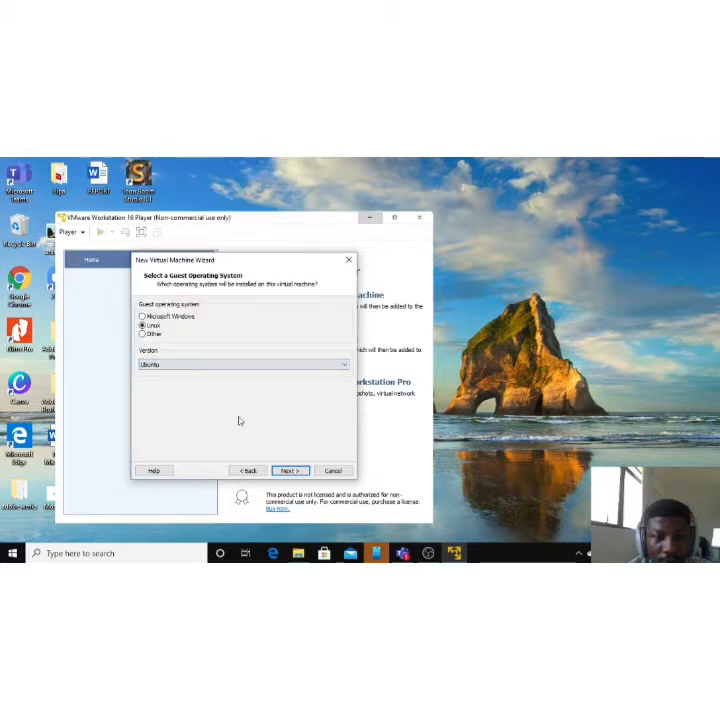
{"action": "left_click", "coordinate": [290, 471]}
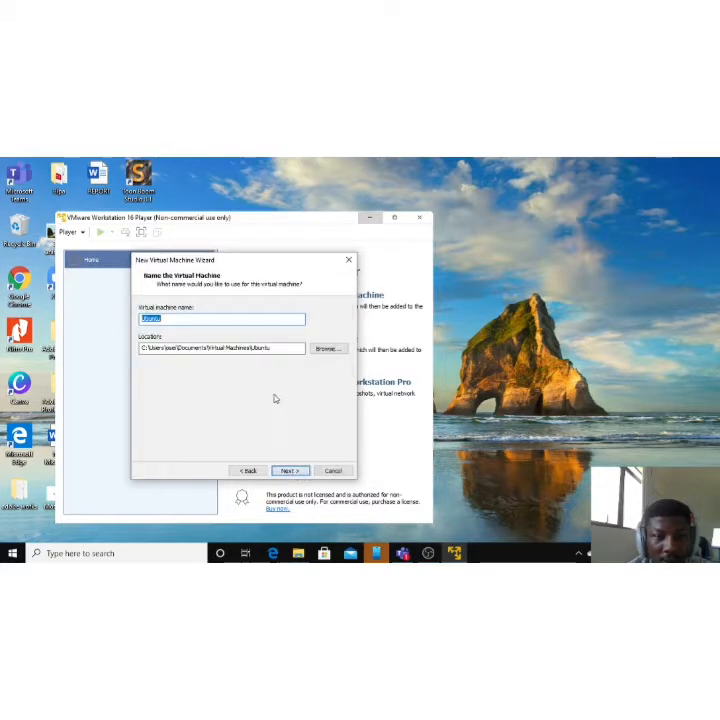
- Replace the virtual machine's default name with the owner's name and accept the 20 GB disk split into multiple files
{"action": "left_click", "coordinate": [228, 320]}
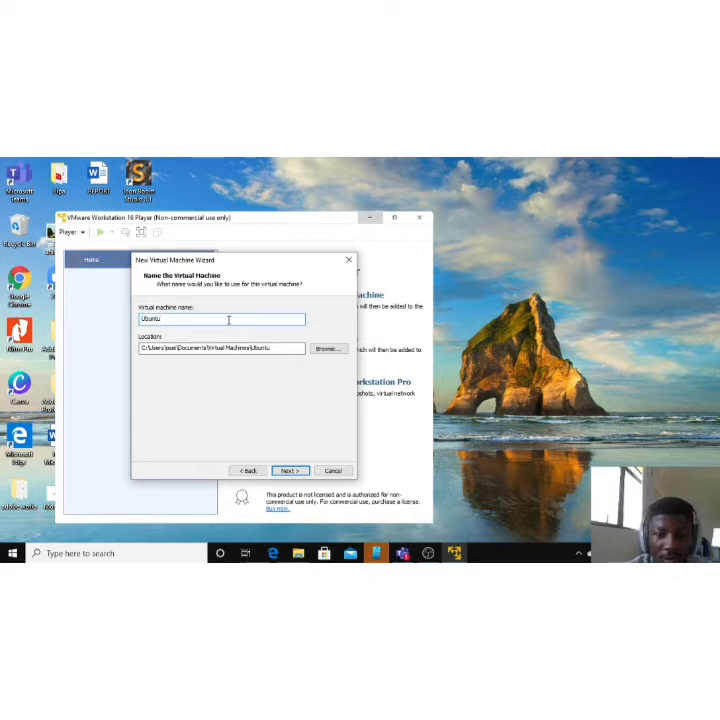
{"action": "key", "text": "BackSpace"}
{"action": "key", "text": "BackSpace"}
{"action": "key", "text": "BackSpace"}
{"action": "key", "text": "BackSpace"}
{"action": "key", "text": "BackSpace"}
{"action": "key", "text": "BackSpace"}
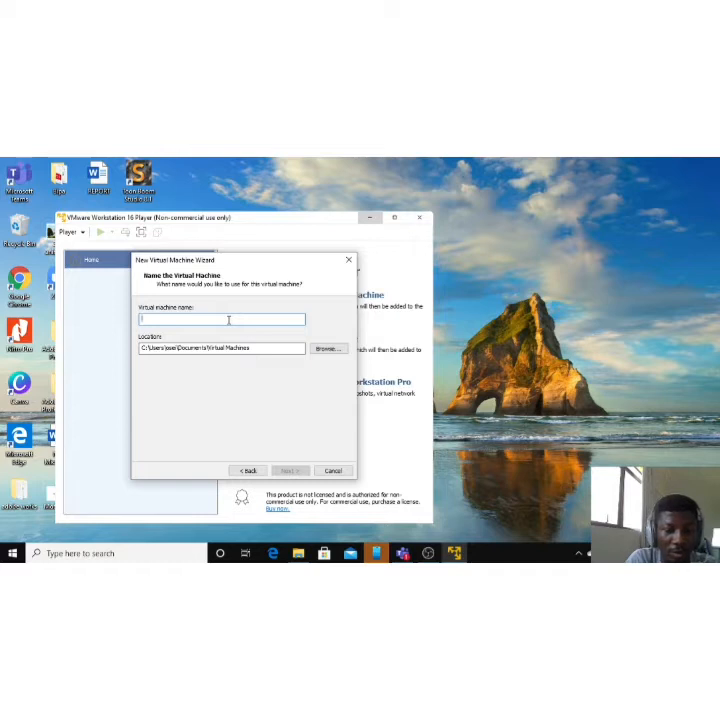
{"action": "type", "text": "osel"}
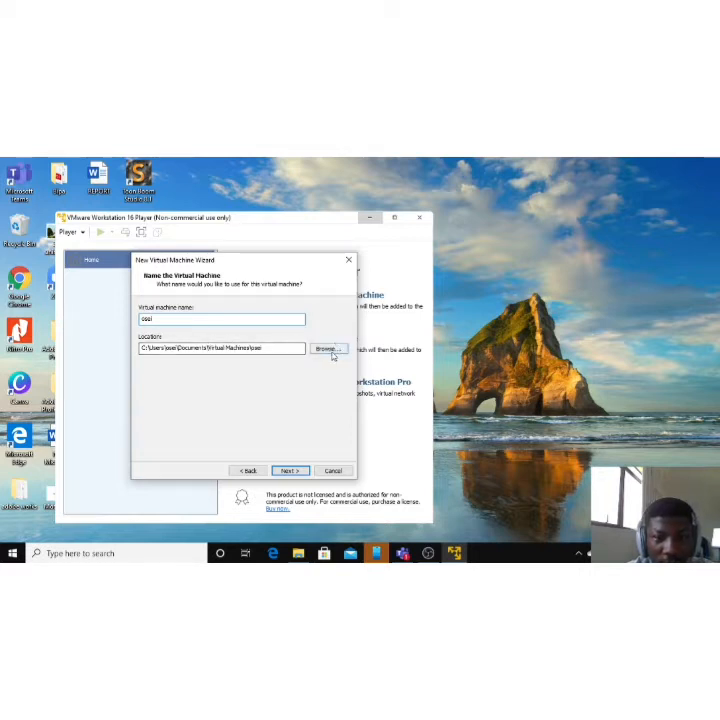
{"action": "left_click", "coordinate": [298, 471]}
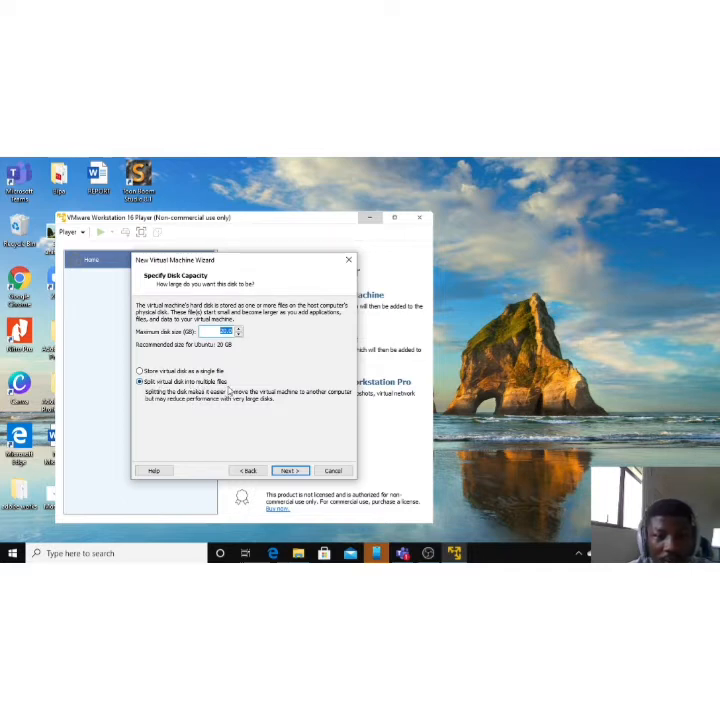
{"action": "left_click", "coordinate": [288, 470]}
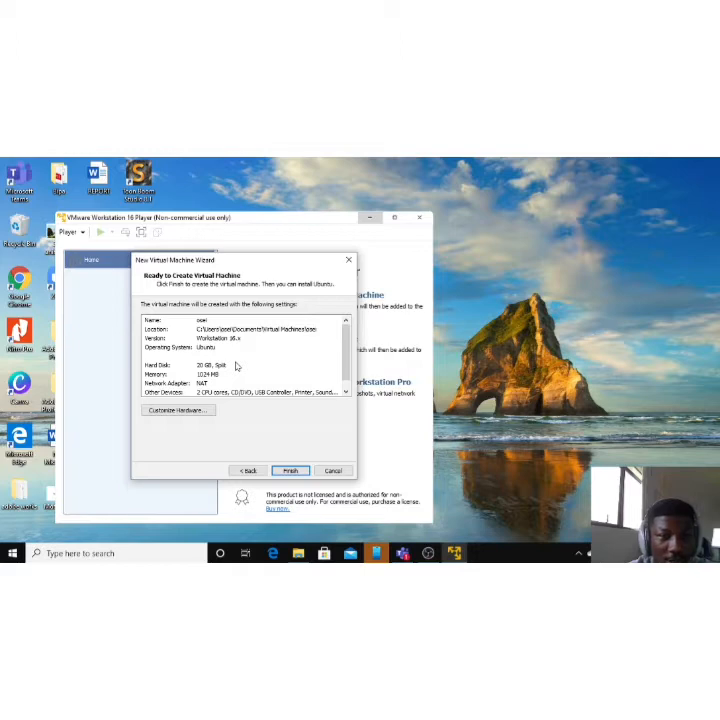
- Customize the new virtual machine's hardware by setting its memory to 512 MB, and check the processor settings
{"action": "left_click", "coordinate": [193, 412]}
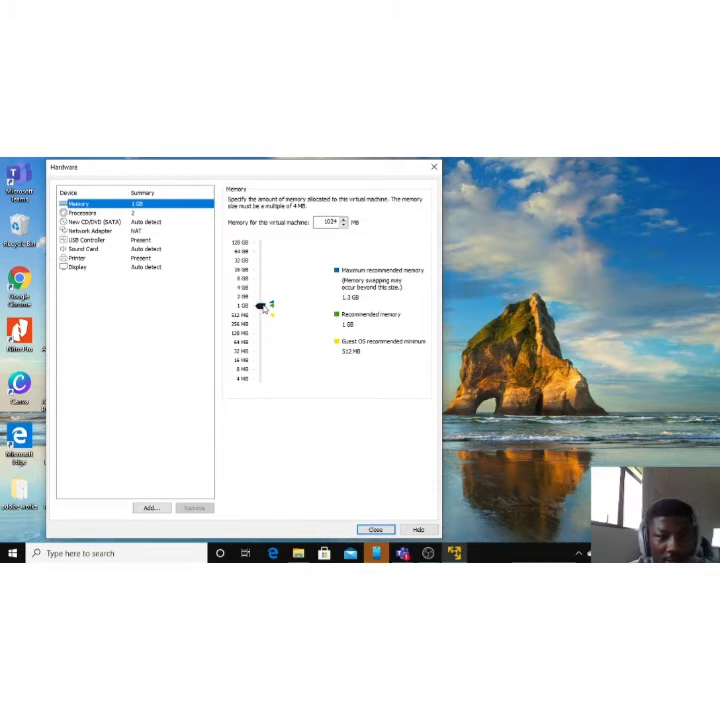
{"action": "left_click_drag", "start_coordinate": [263, 308], "coordinate": [268, 318]}
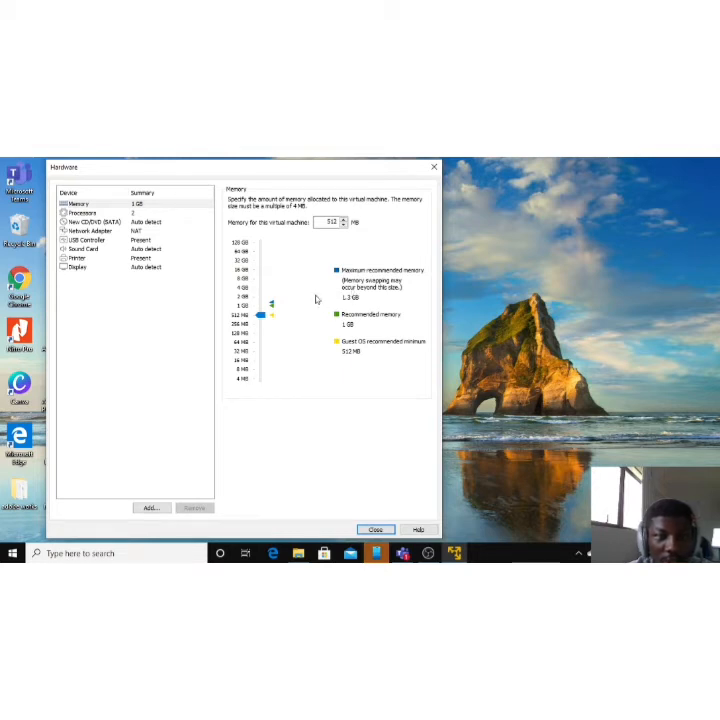
{"action": "left_click", "coordinate": [100, 213]}
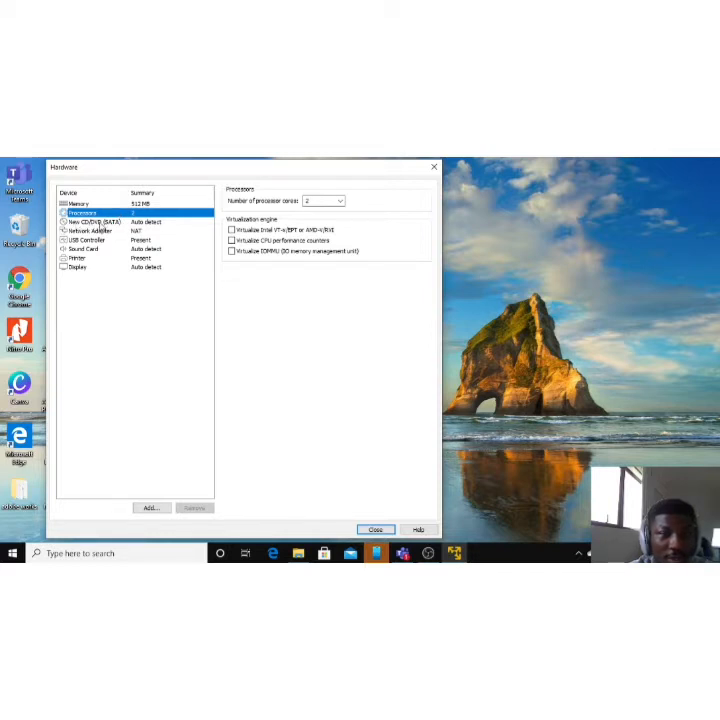
- Attach the ubuntu-16.04.6-server-i386 ISO image from the Desktop to the CD/DVD drive and finish creating the virtual machine
{"action": "left_click", "coordinate": [102, 223]}
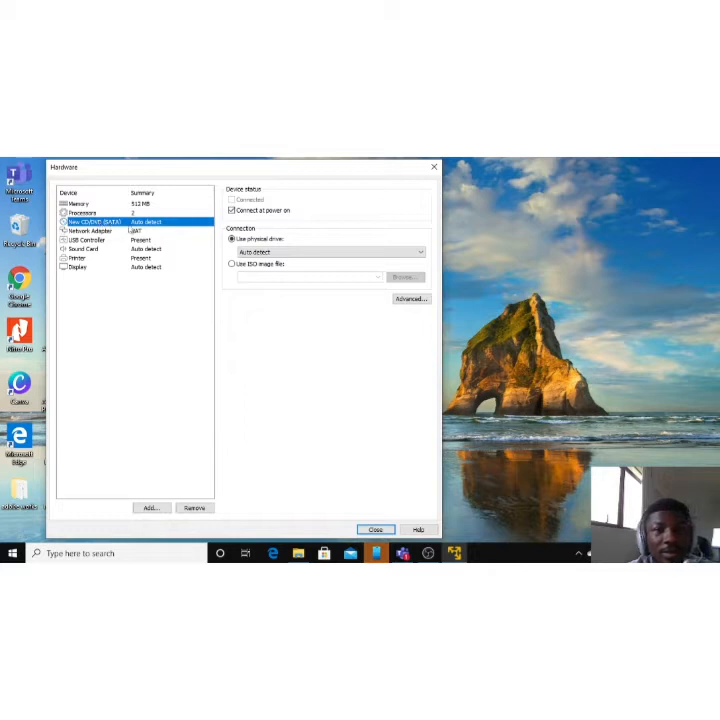
{"action": "left_click", "coordinate": [233, 265]}
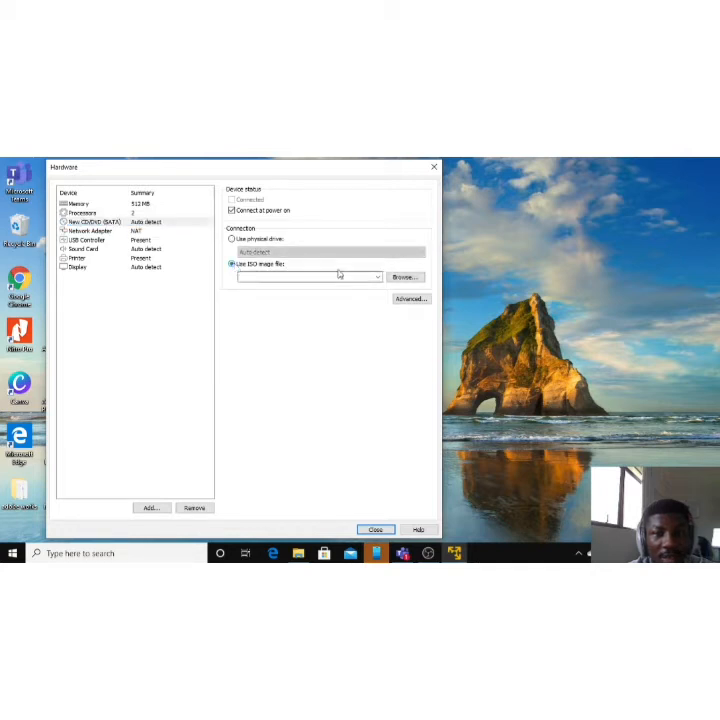
{"action": "left_click", "coordinate": [404, 277]}
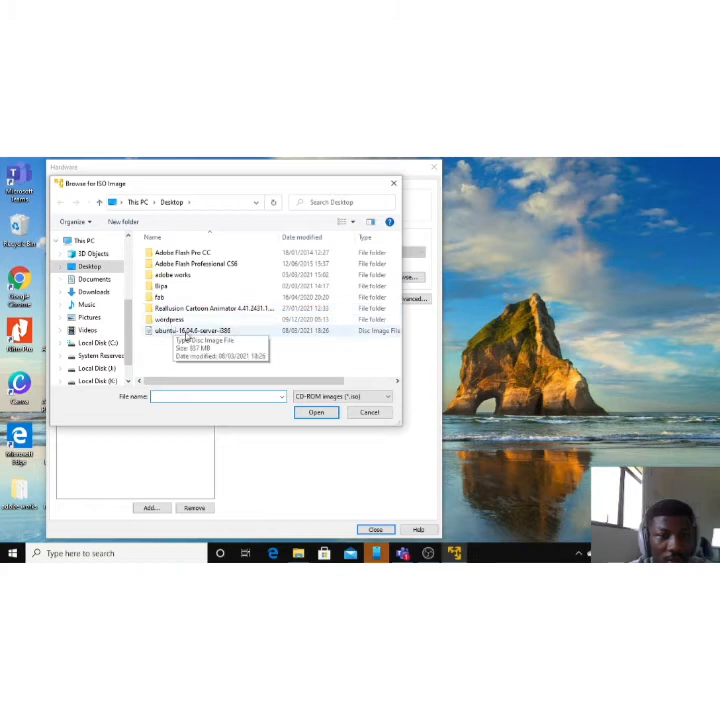
{"action": "left_click", "coordinate": [195, 333]}
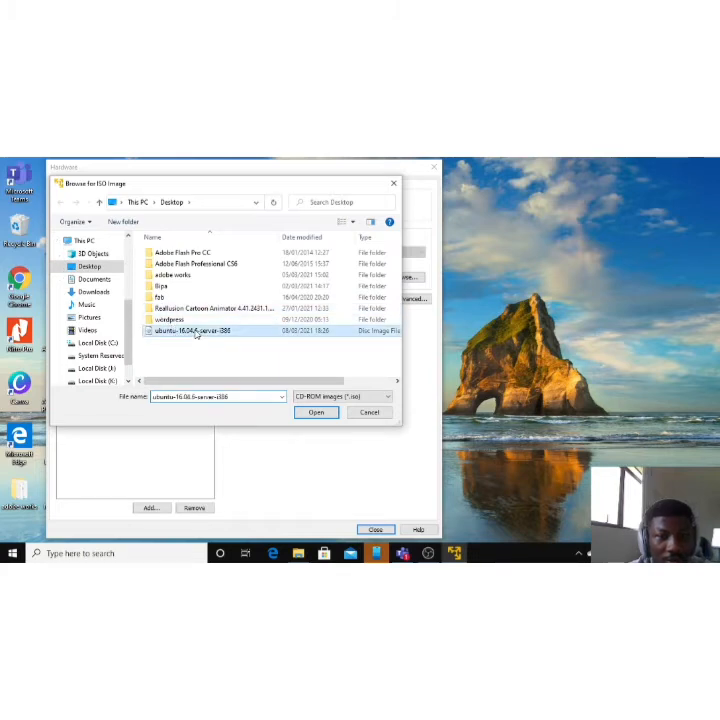
{"action": "left_click", "coordinate": [314, 413]}
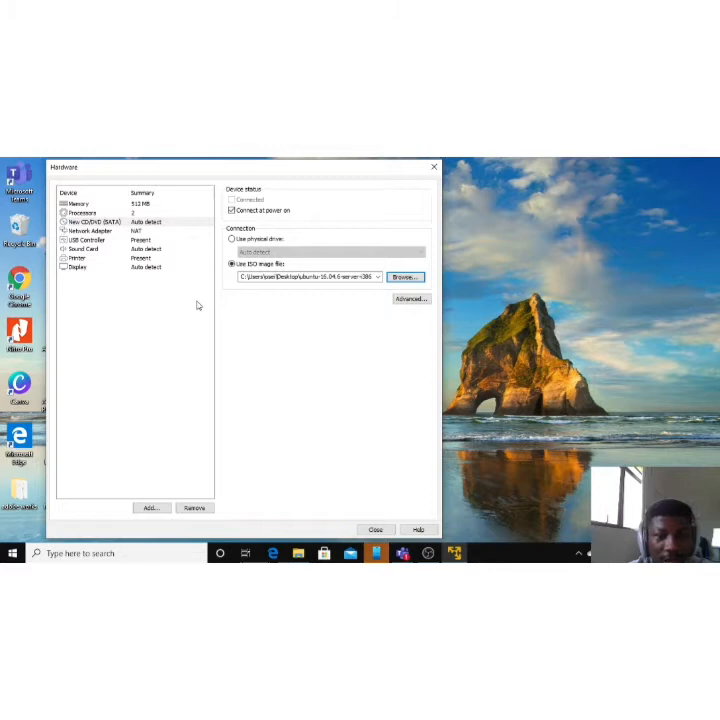
{"action": "left_click", "coordinate": [375, 529]}
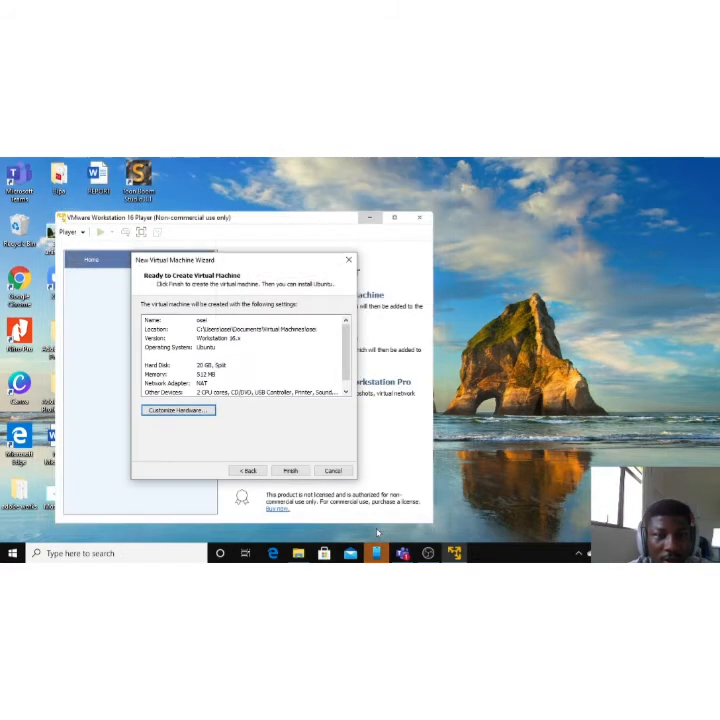
{"action": "left_click", "coordinate": [294, 474]}
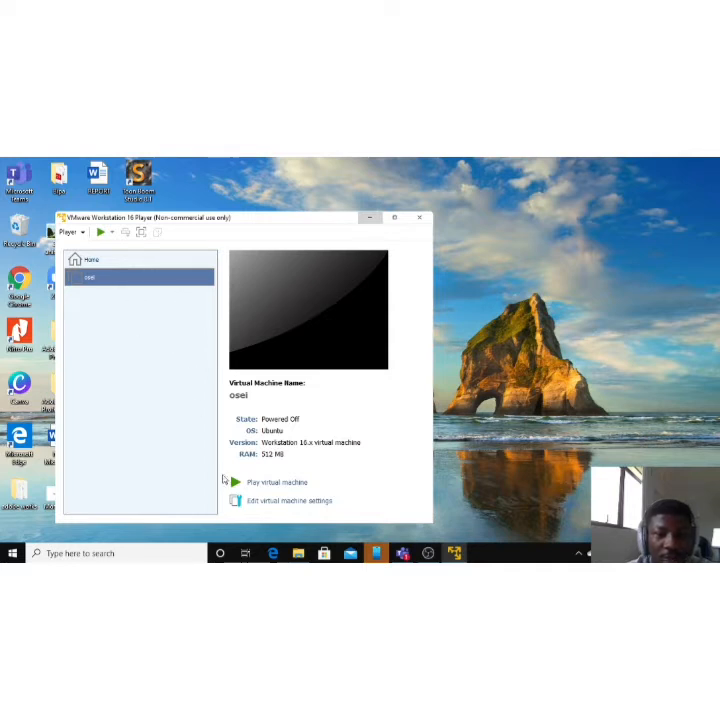
- Review the new virtual machine's settings and check which ISO image its CD/DVD drive uses
{"action": "left_click", "coordinate": [284, 502]}
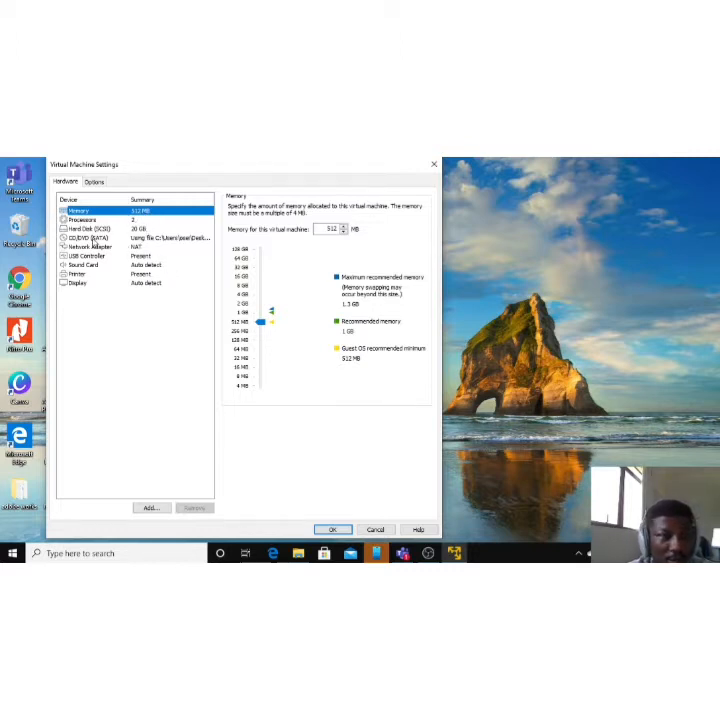
{"action": "left_click", "coordinate": [100, 238]}
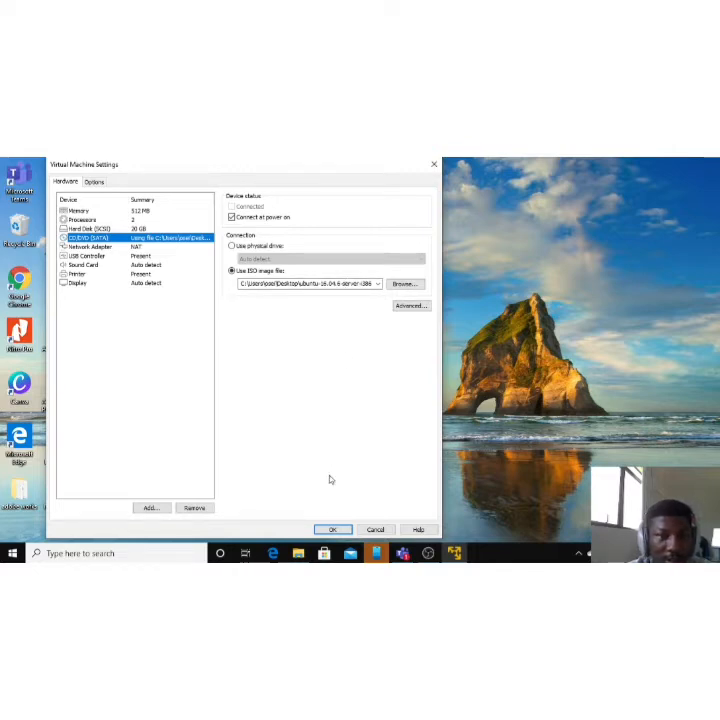
{"action": "left_click", "coordinate": [333, 530]}
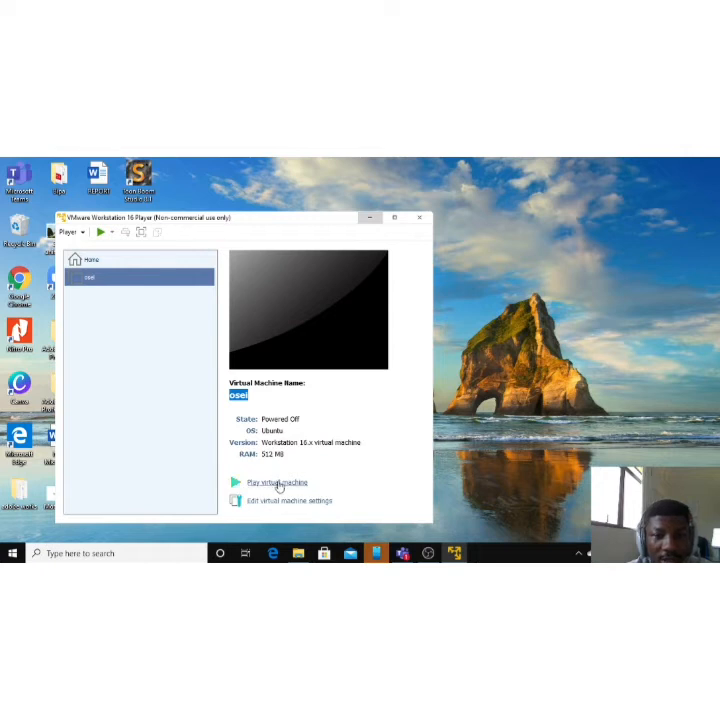
- Power on the virtual machine, choose English as the boot menu language and start Install Ubuntu Server
{"action": "left_click", "coordinate": [277, 482]}
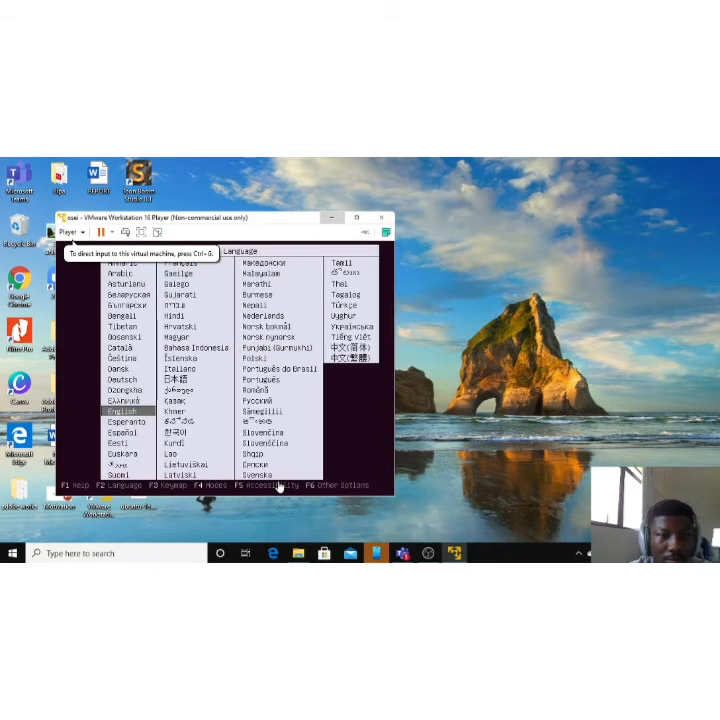
{"action": "left_click", "coordinate": [279, 486]}
{"action": "key", "text": "Up"}
{"action": "key", "text": "Down"}
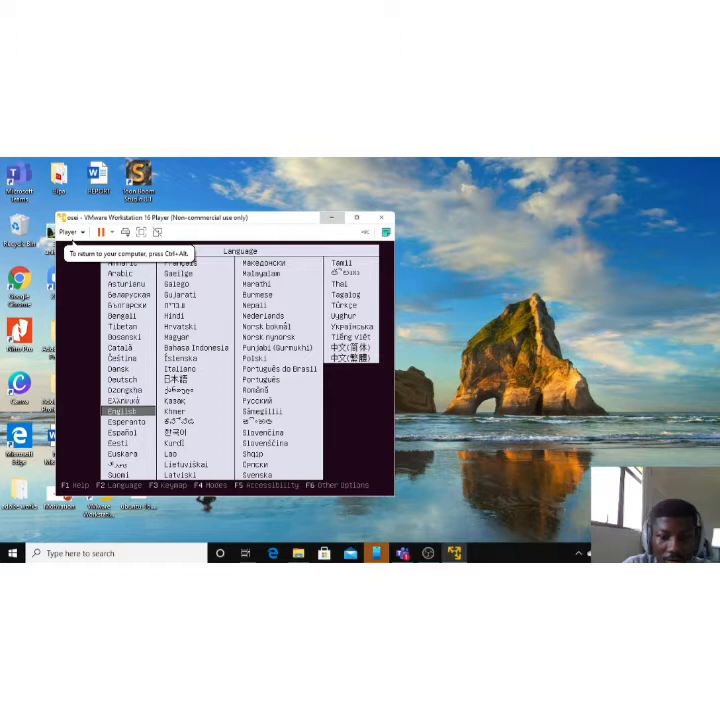
{"action": "key", "text": "Return"}
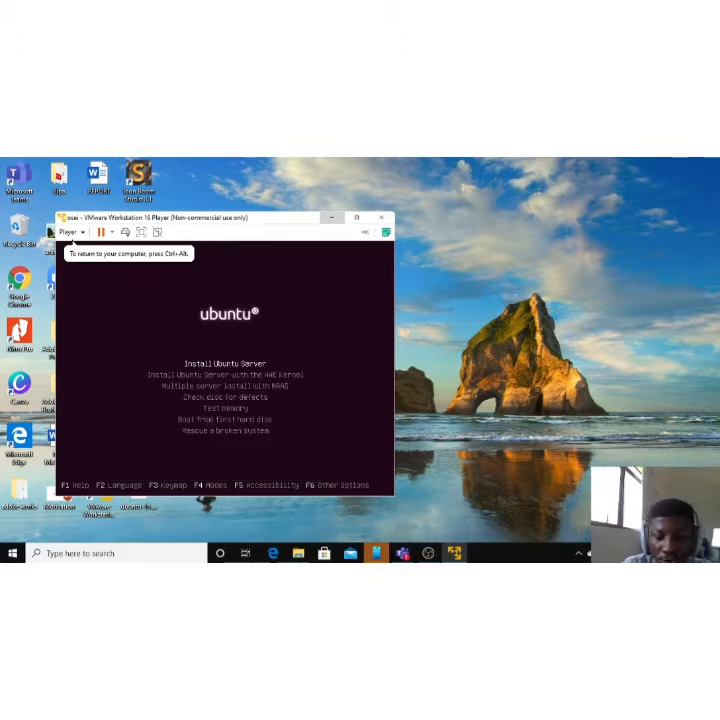
{"action": "key", "text": "Return"}
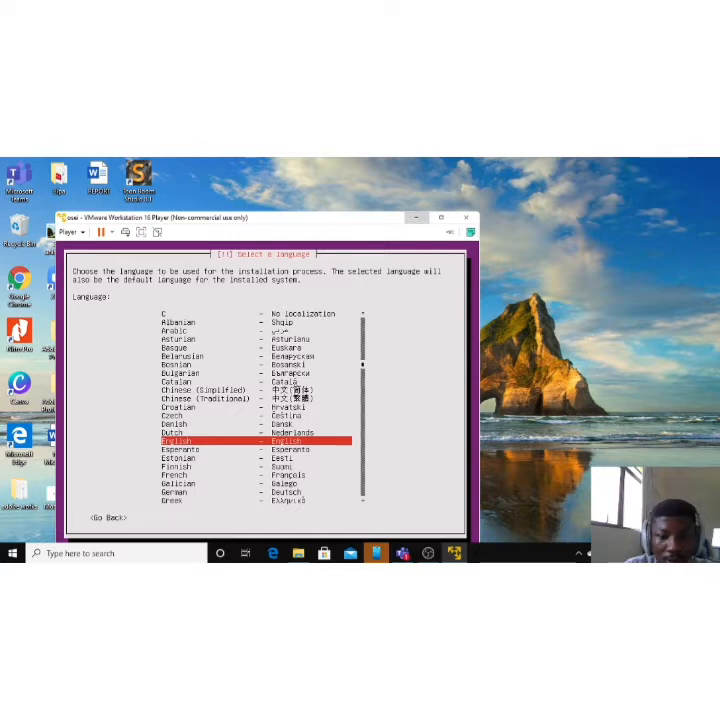
- Choose English as the installation language and pick "other" as the country, territory or area
{"action": "key", "text": "Return"}
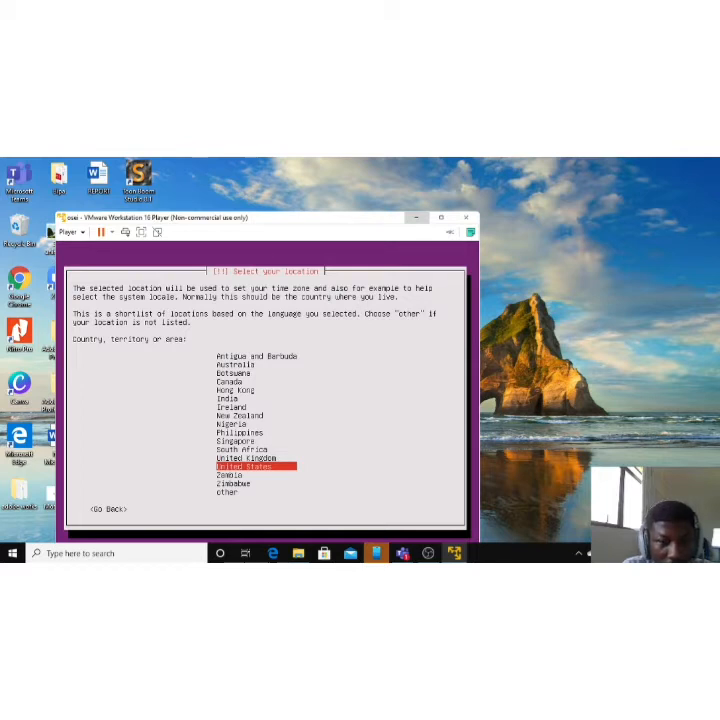
{"action": "key", "text": "Down"}
{"action": "key", "text": "Down"}
{"action": "key", "text": "Down"}
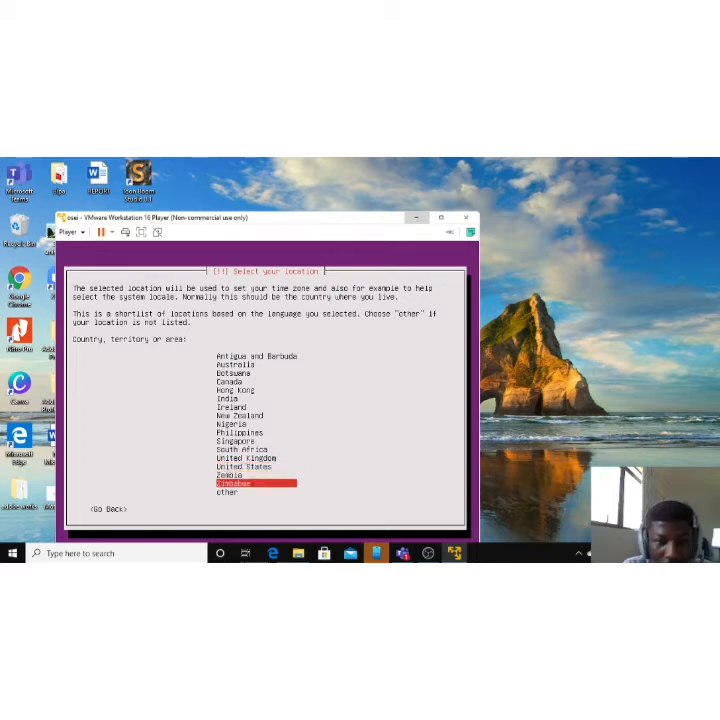
{"action": "key", "text": "Return"}
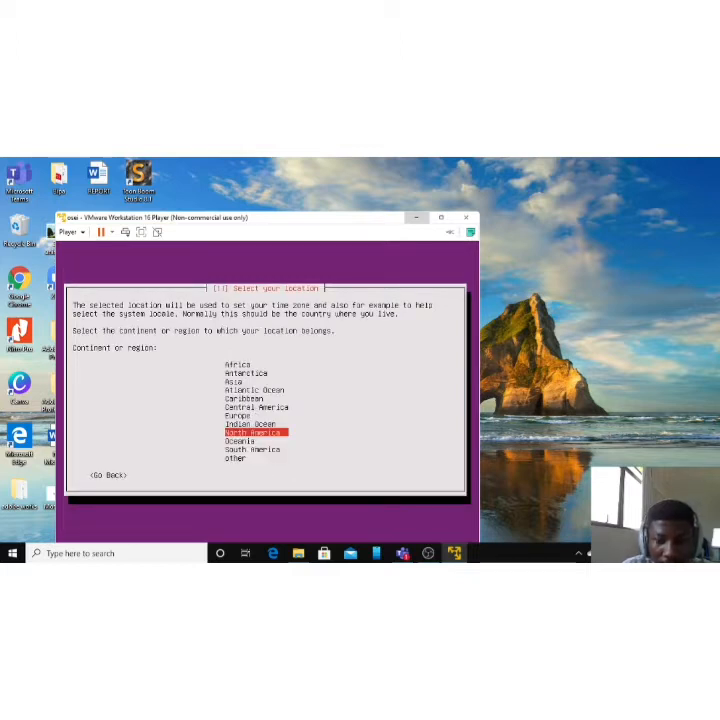
- Choose Asia as the continent or region for the installer's location
{"action": "key", "text": "Up"}
{"action": "key", "text": "Up"}
{"action": "key", "text": "Up"}
{"action": "key", "text": "Up"}
{"action": "key", "text": "Up"}
{"action": "key", "text": "Up"}
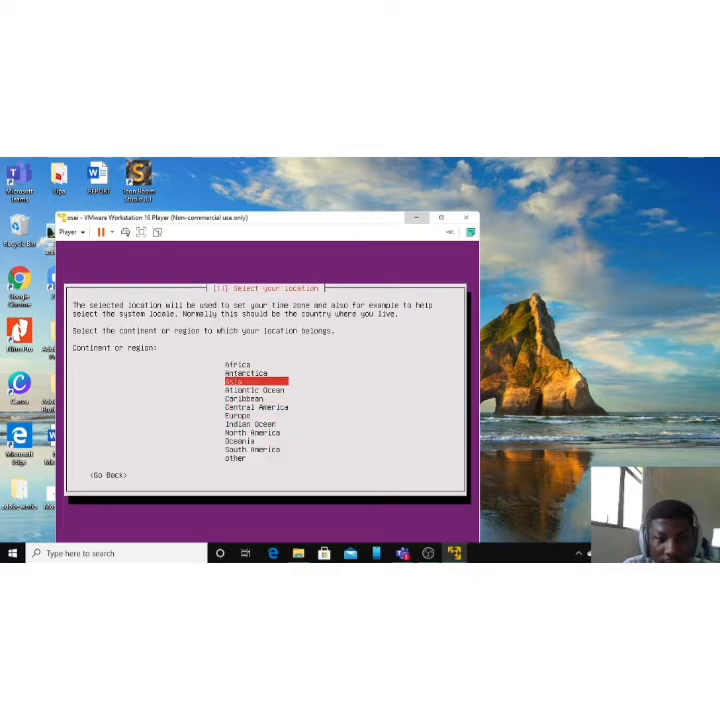
{"action": "key", "text": "Return"}
- Choose Indonesia as the country for the installer's location
{"action": "key", "text": "Down"}
{"action": "key", "text": "Down"}
{"action": "key", "text": "Down"}
{"action": "key", "text": "Down"}
{"action": "key", "text": "Down"}
{"action": "key", "text": "Down"}
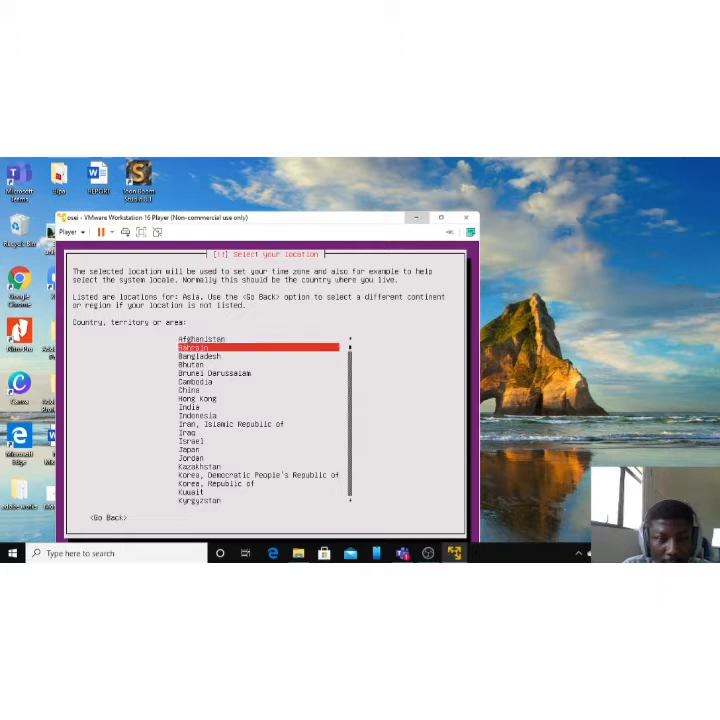
{"action": "key", "text": "Down"}
{"action": "key", "text": "Down"}
{"action": "key", "text": "Down"}
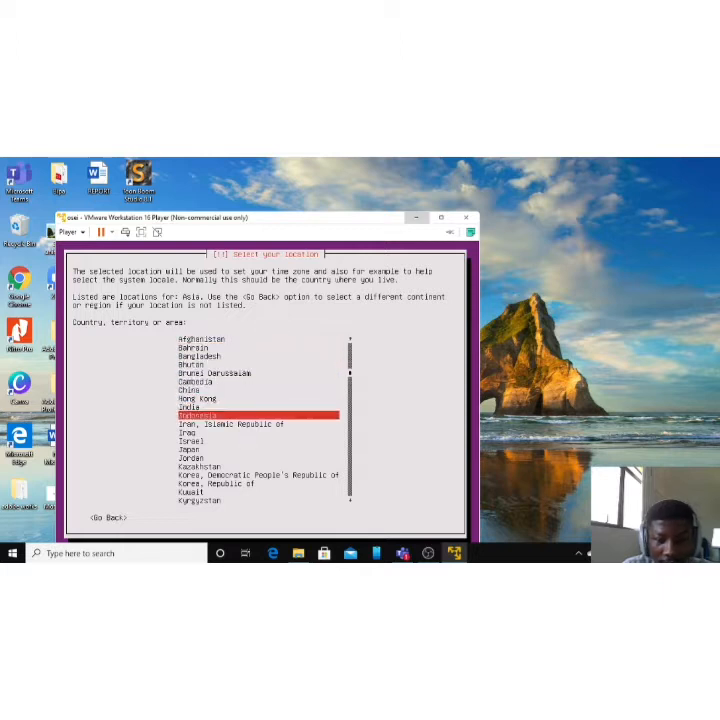
{"action": "key", "text": "Return"}
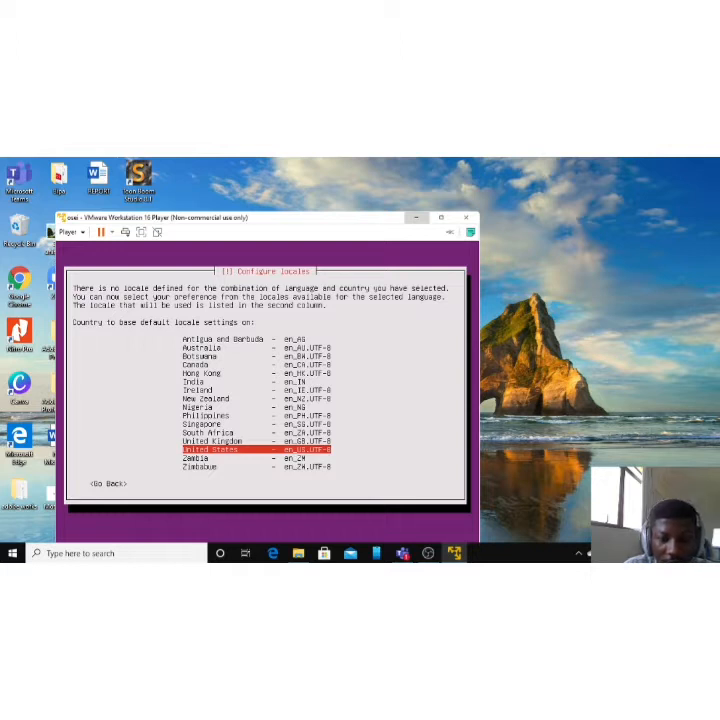
- Base the default locale on United States, run keyboard layout detection denying the ő key, and accept the detected "us" layout
{"action": "key", "text": "Return"}
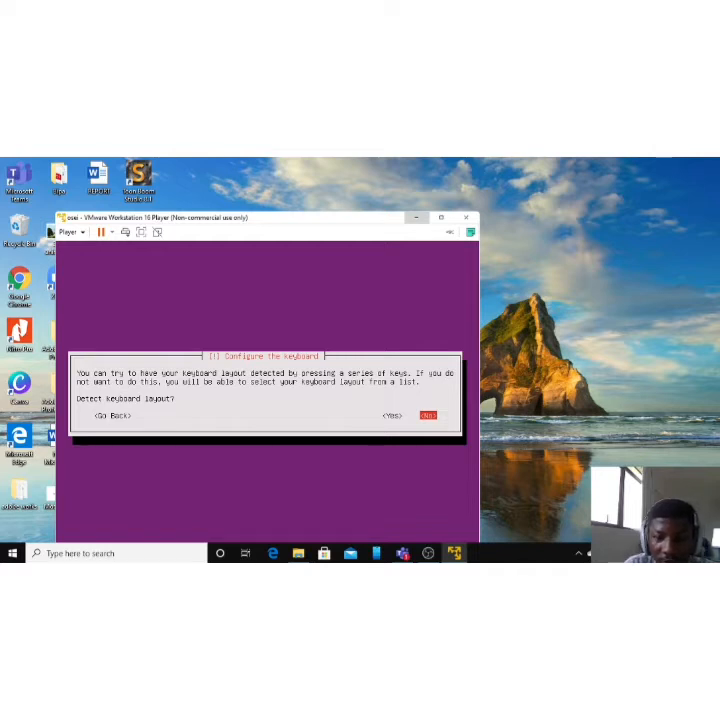
{"action": "key", "text": "Left"}
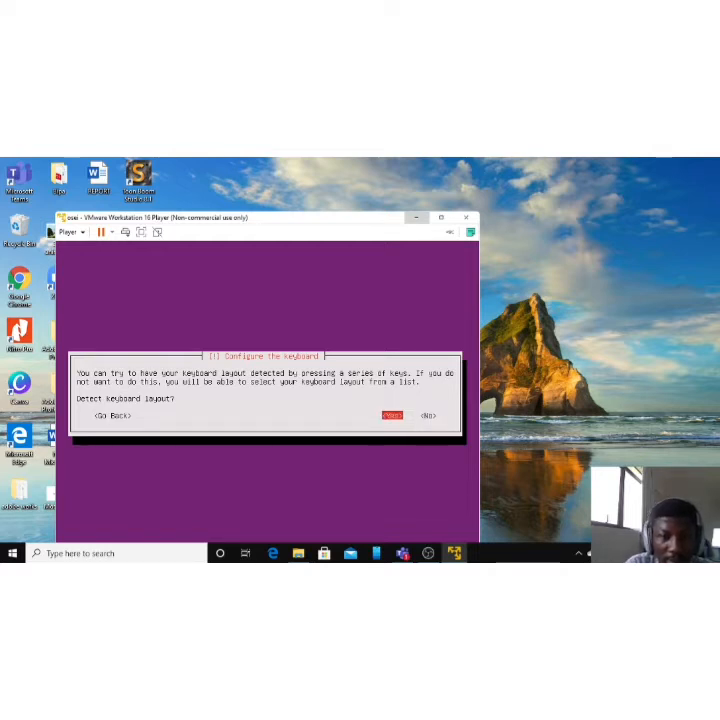
{"action": "key", "text": "Return"}
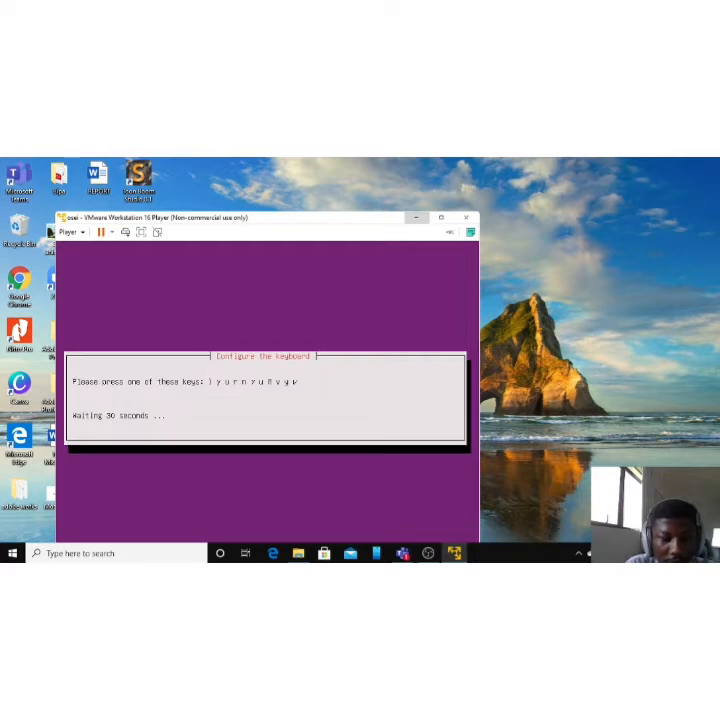
{"action": "key", "text": "y"}
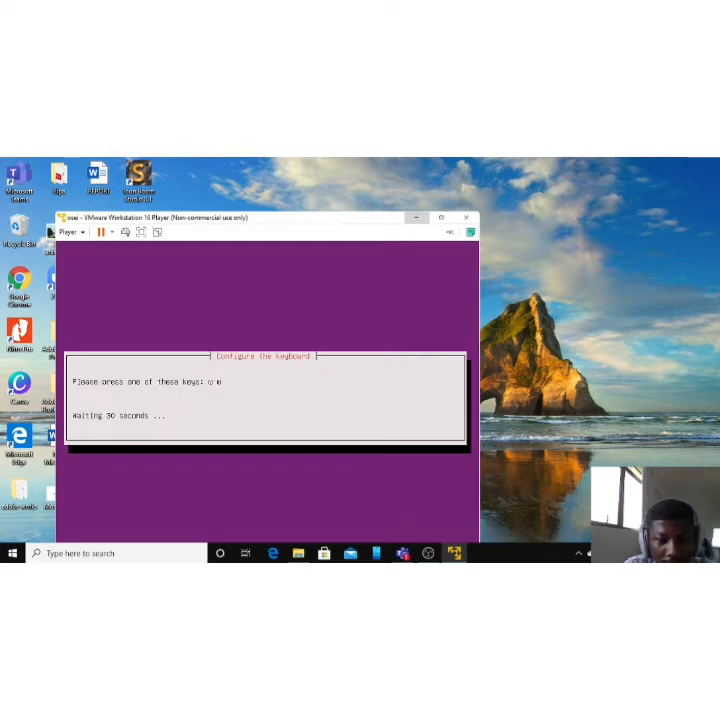
{"action": "key", "text": "w"}
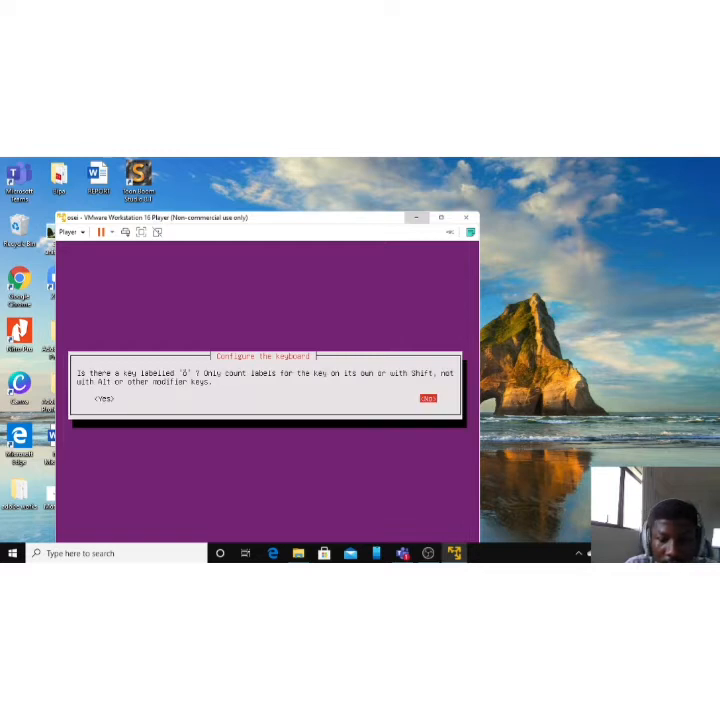
{"action": "key", "text": "Return"}
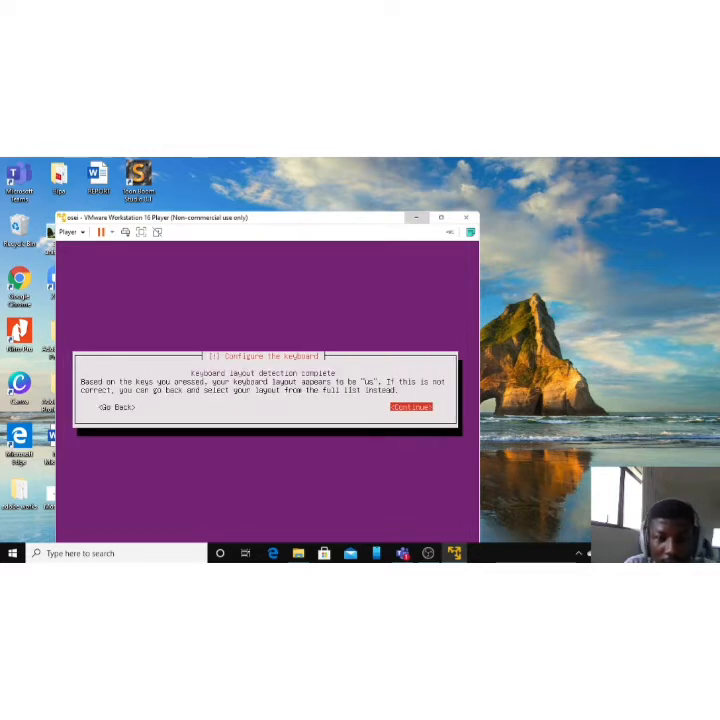
{"action": "key", "text": "Return"}
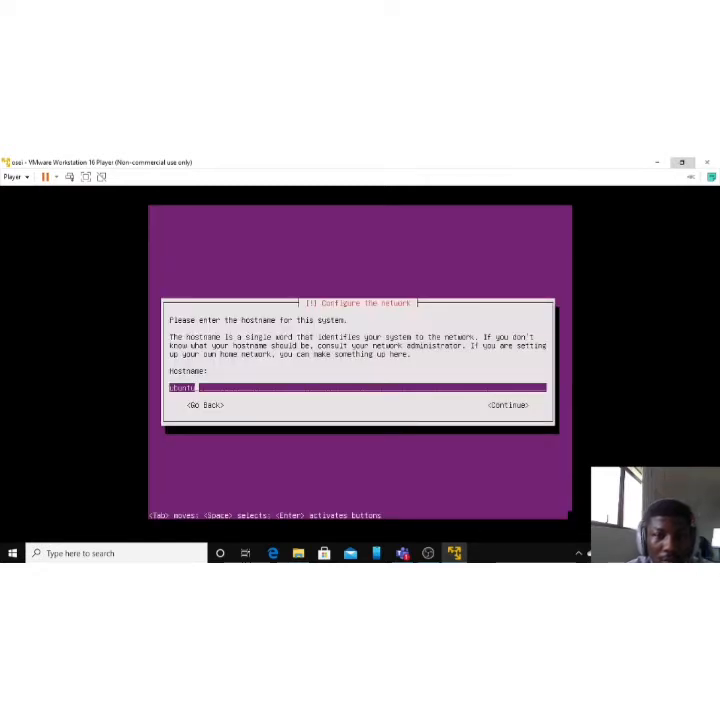
- Replace the suggested hostname with the user's own short name and submit it
{"action": "key", "text": "BackSpace"}
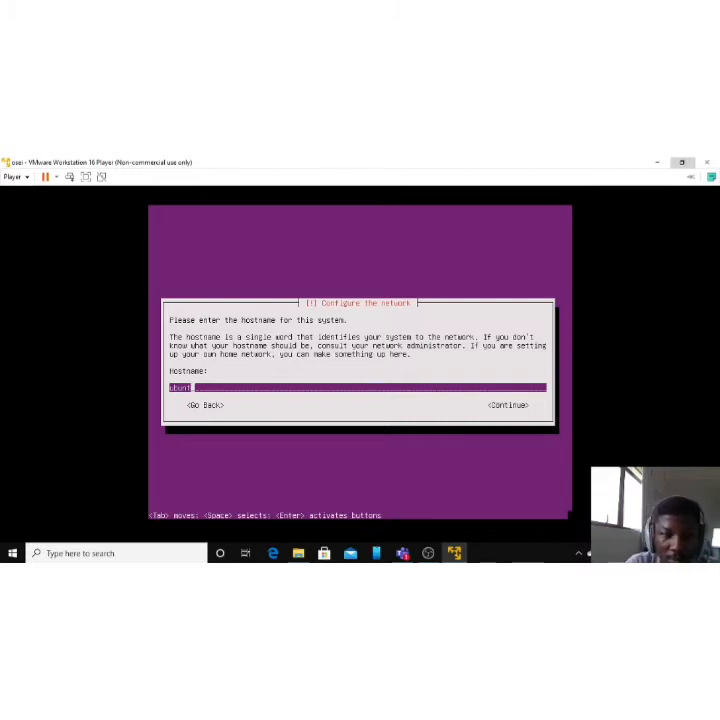
{"action": "key", "text": "BackSpace"}
{"action": "key", "text": "BackSpace"}
{"action": "key", "text": "BackSpace"}
{"action": "key", "text": "BackSpace"}
{"action": "key", "text": "BackSpace"}
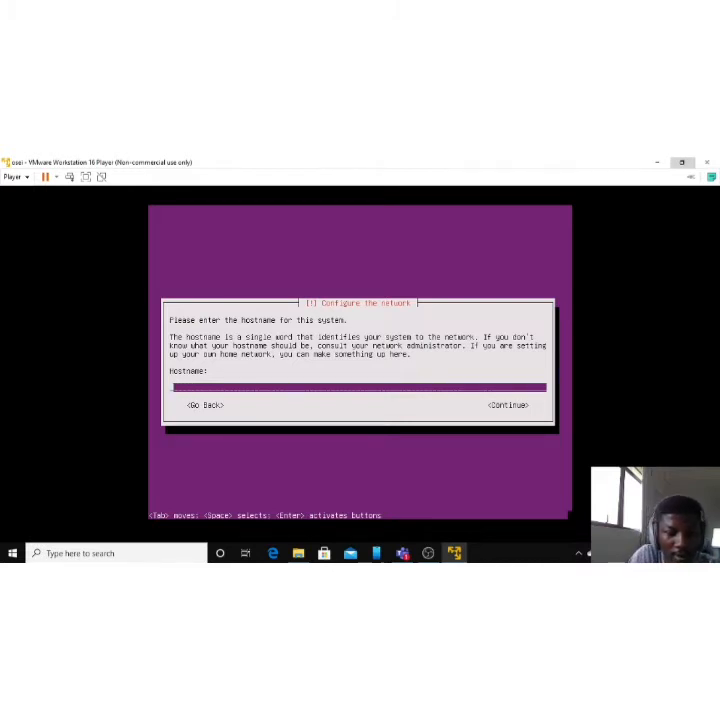
{"action": "type", "text": "osei"}
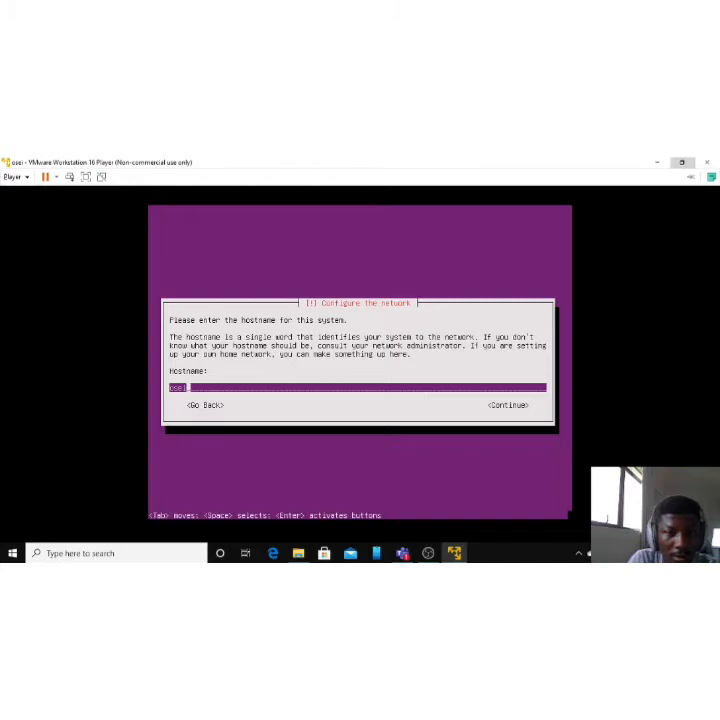
{"action": "key", "text": "Tab"}
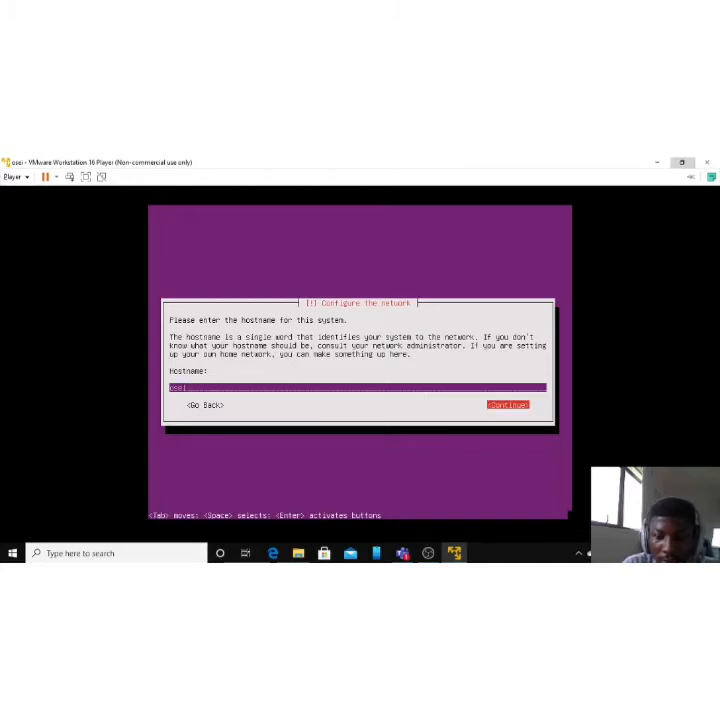
{"action": "key", "text": "Return"}
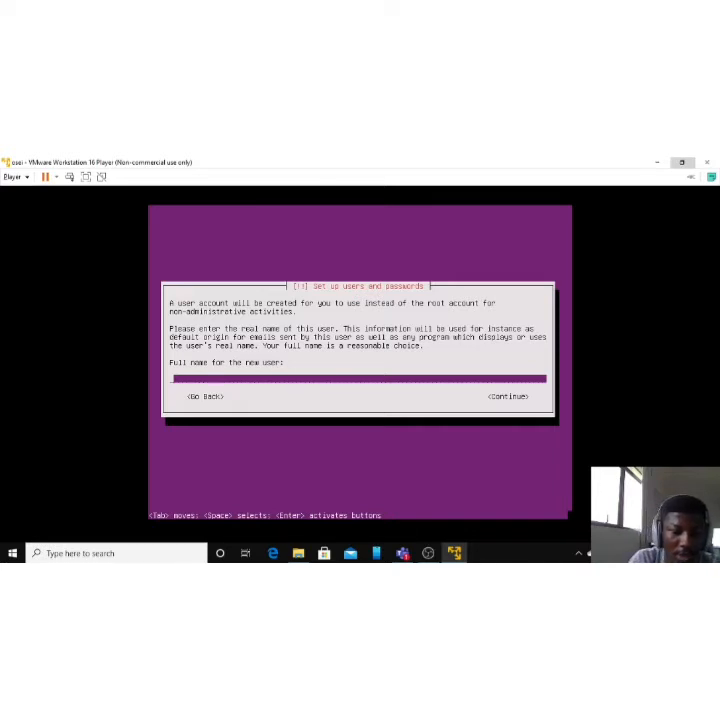
- Enter the new user's full name and accept the suggested username for the account
{"action": "type", "text": "osei"}
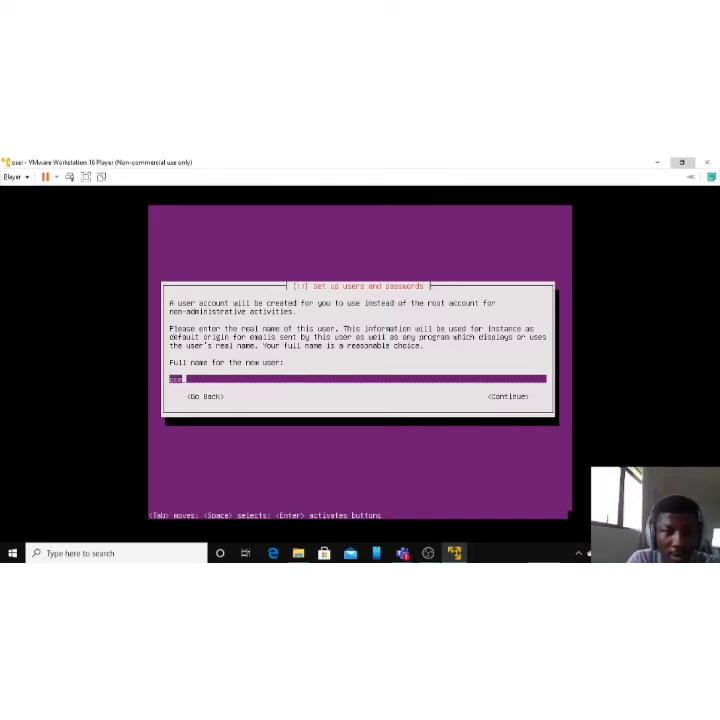
{"action": "type", "text": " enoch aboagye"}
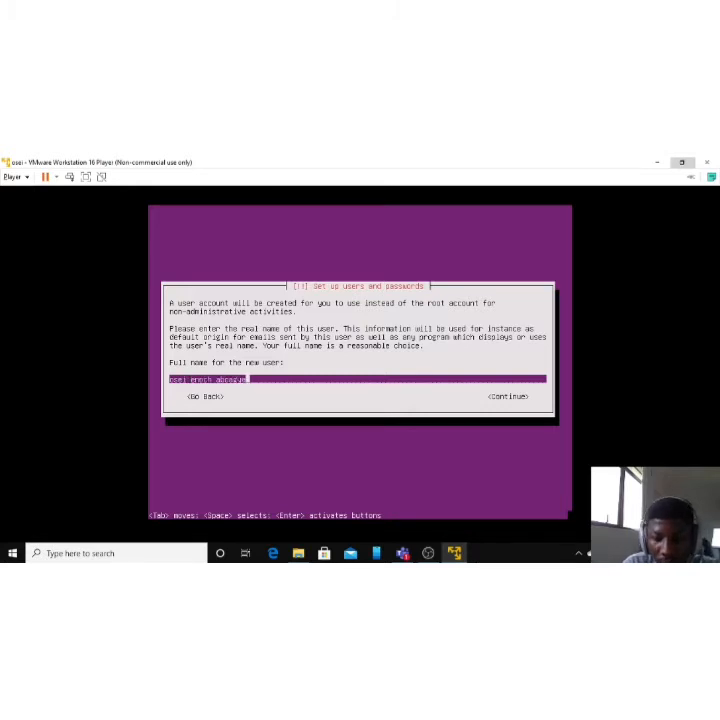
{"action": "key", "text": "Tab"}
{"action": "key", "text": "Return"}
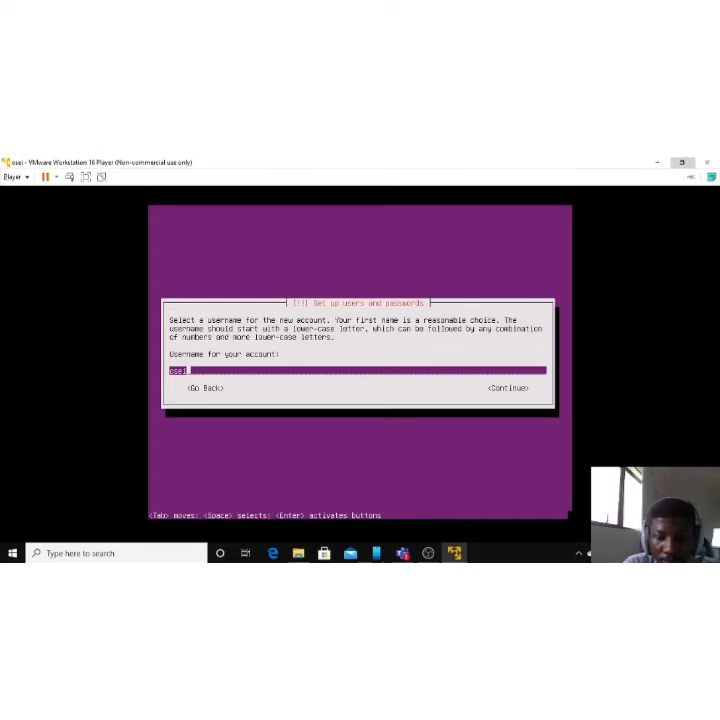
{"action": "key", "text": "Tab"}
{"action": "key", "text": "Return"}
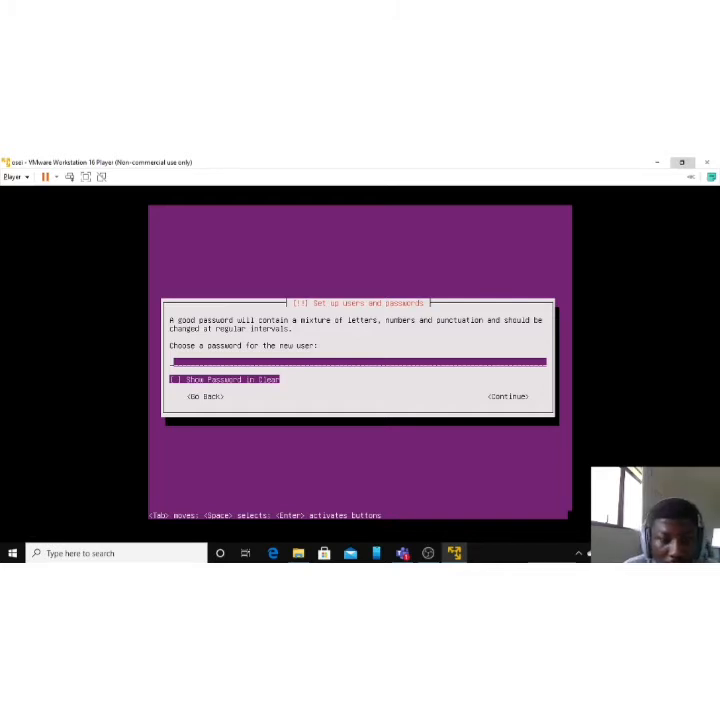
- Enter the new user's account password, re-enter it for verification and agree to use the weak password
{"action": "type", "text": "*"}
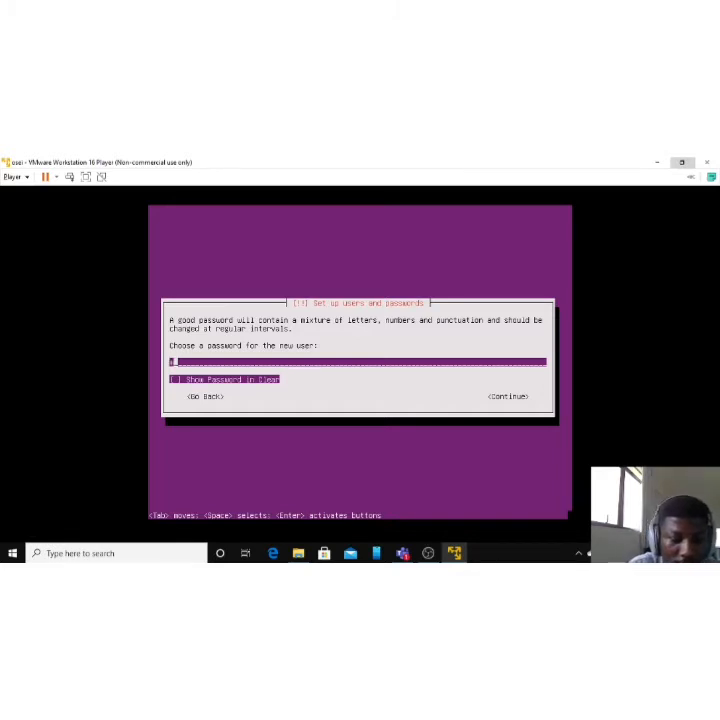
{"action": "type", "text": "******"}
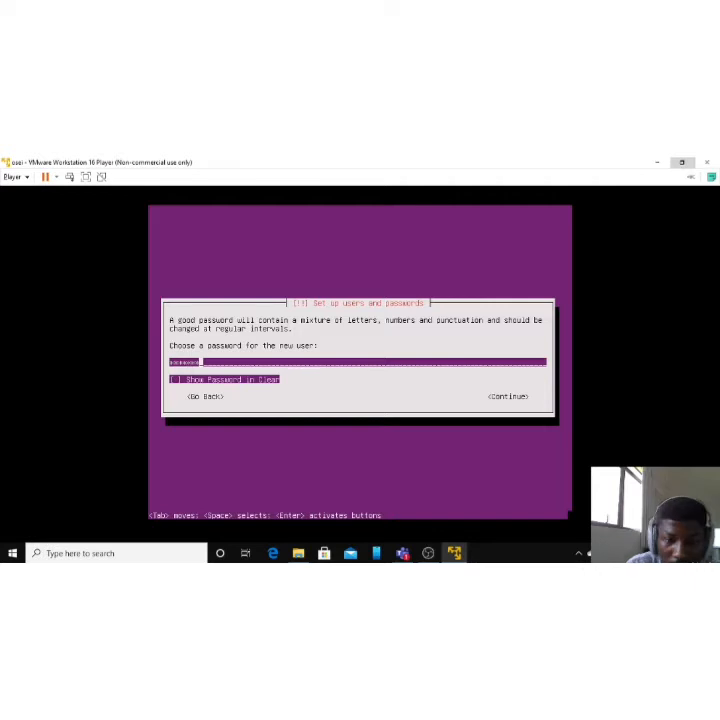
{"action": "key", "text": "Tab"}
{"action": "key", "text": "Return"}
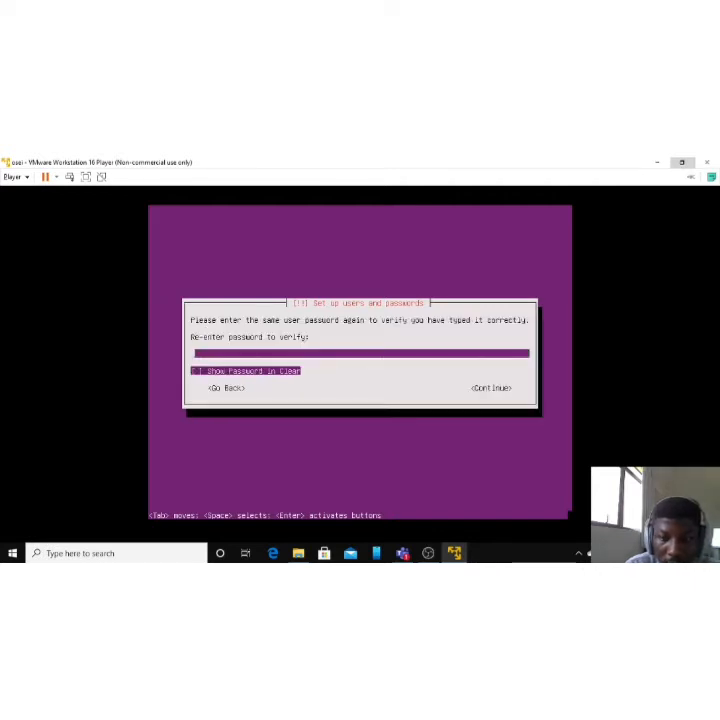
{"action": "type", "text": "******"}
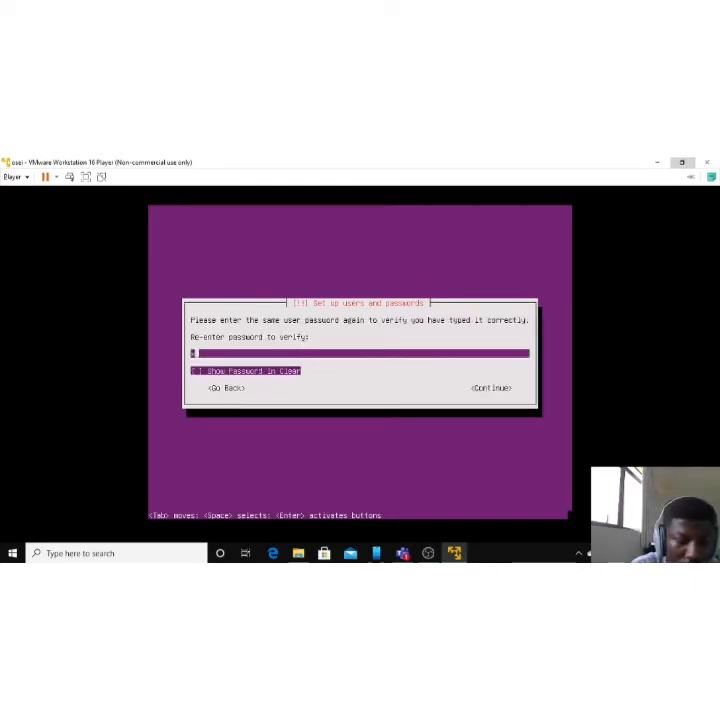
{"action": "type", "text": "*"}
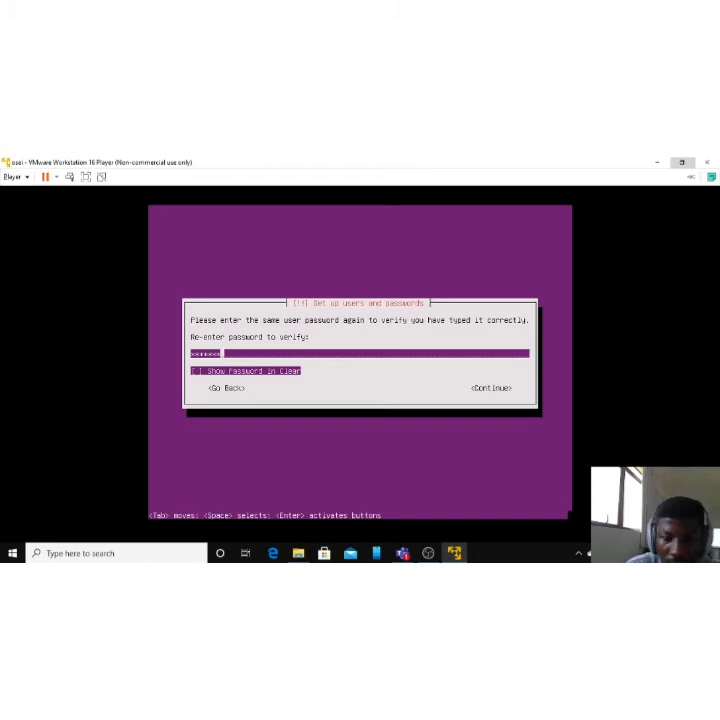
{"action": "key", "text": "Tab"}
{"action": "key", "text": "Tab"}
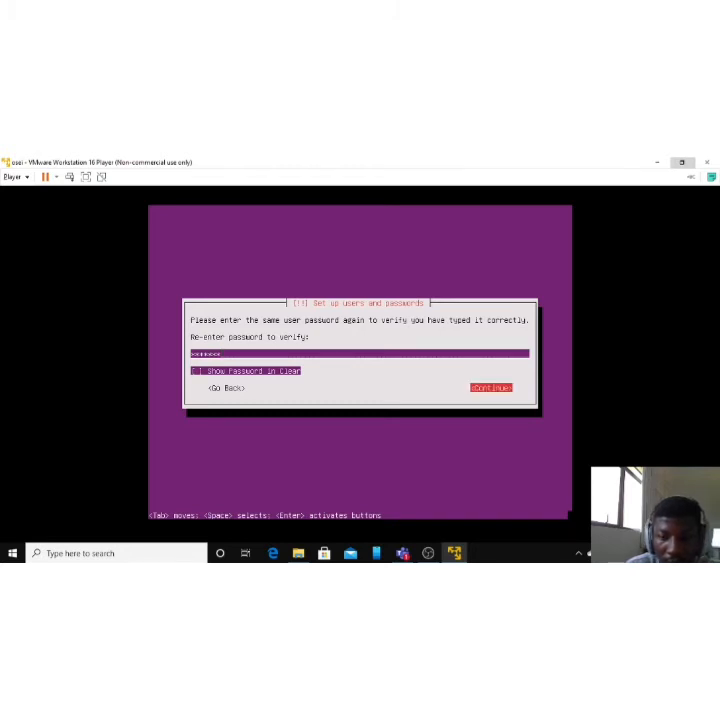
{"action": "key", "text": "Return"}
{"action": "key", "text": "Left"}
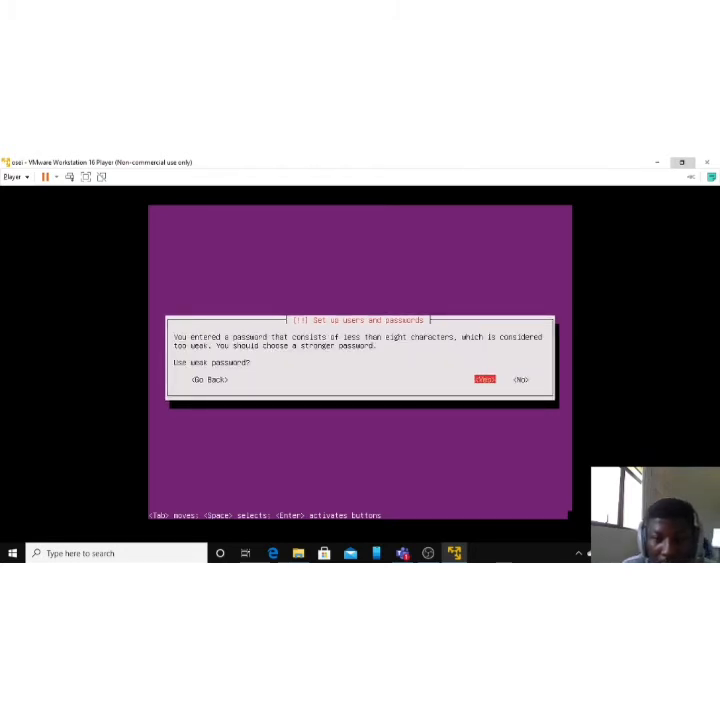
{"action": "key", "text": "Return"}
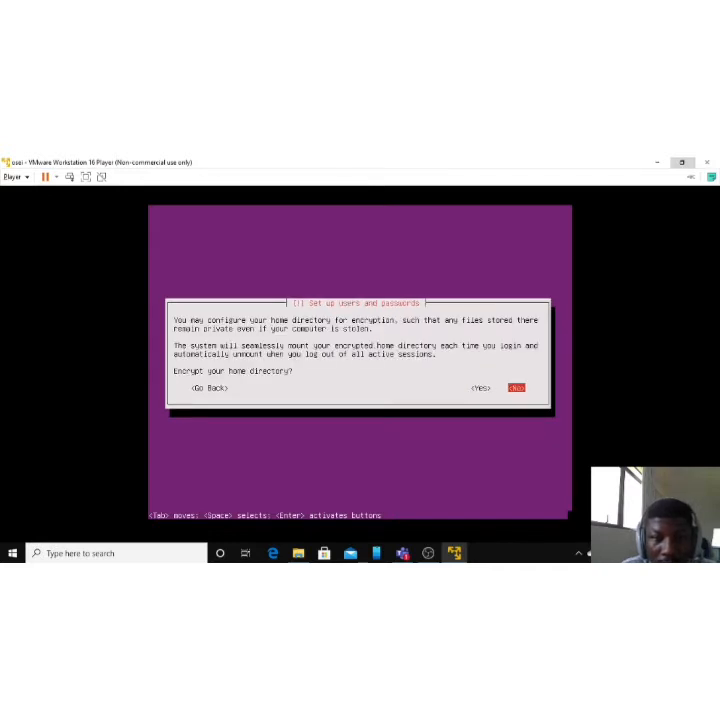
- Decline encrypting the home directory and accept Asia/Jakarta as the time zone
{"action": "key", "text": "Return"}
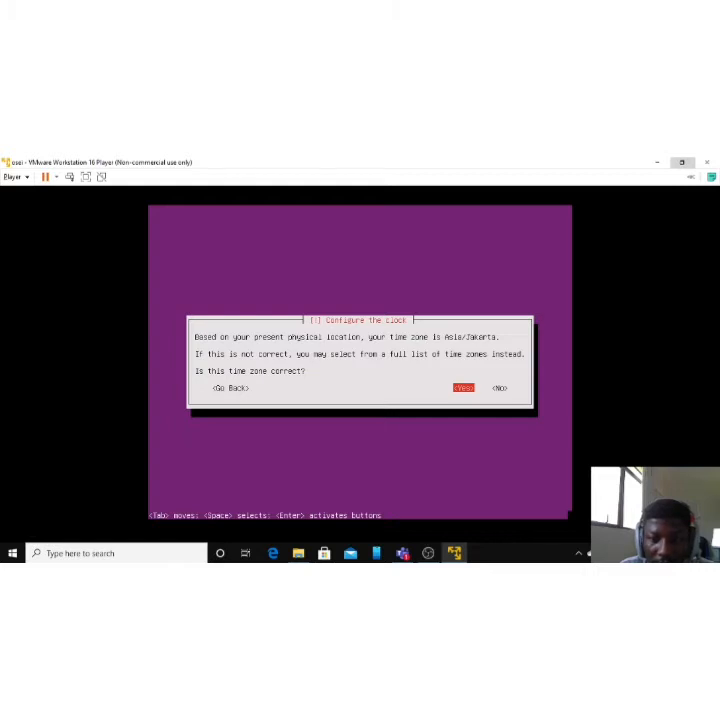
{"action": "key", "text": "Return"}
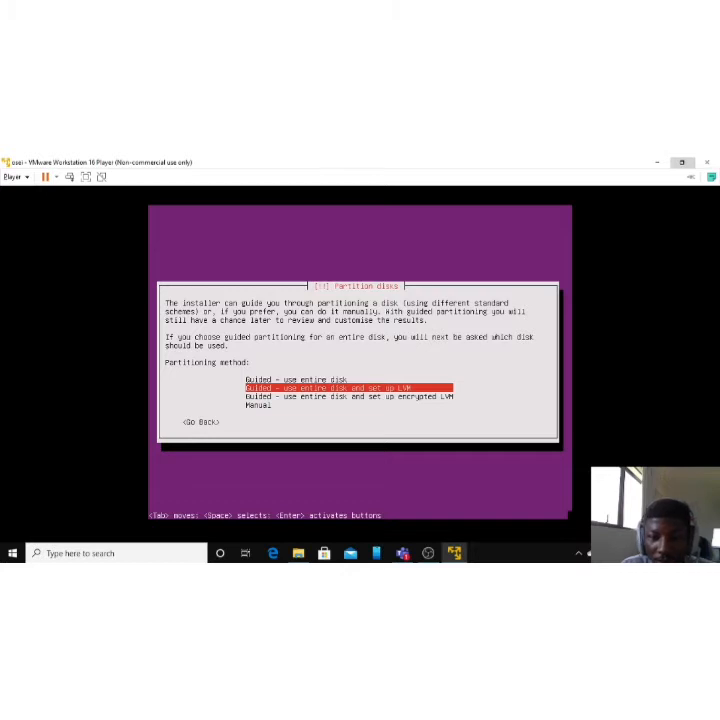
- Choose Manual as the disk partitioning method
{"action": "key", "text": "Up"}
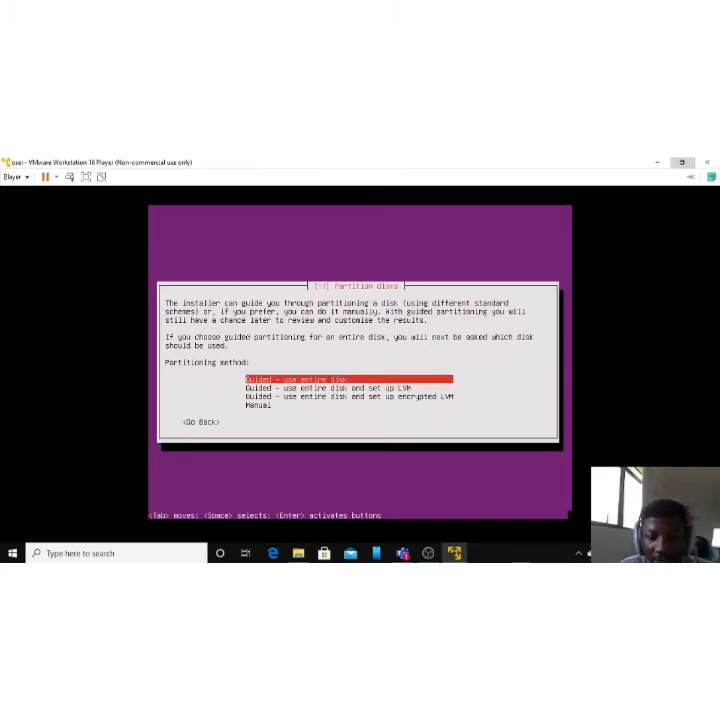
{"action": "key", "text": "Down"}
{"action": "key", "text": "Down"}
{"action": "key", "text": "Down"}
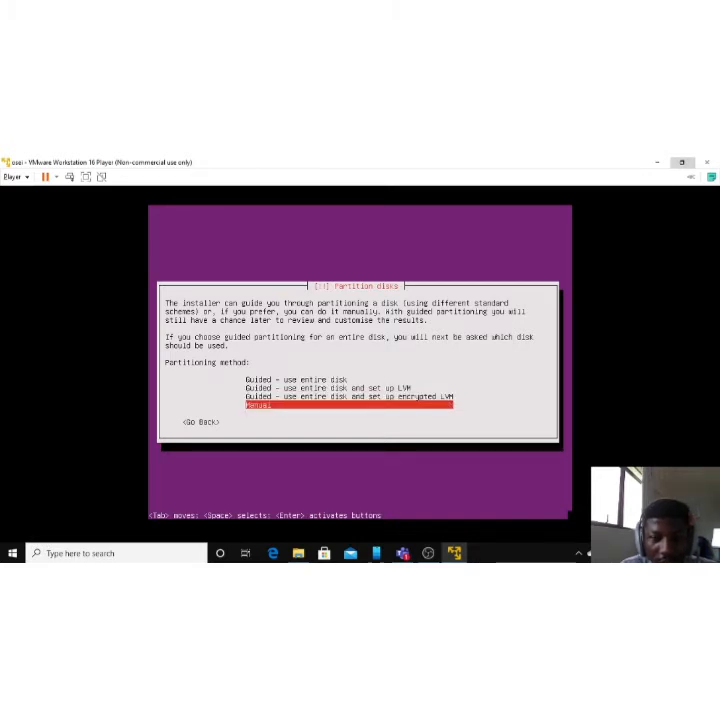
{"action": "key", "text": "Return"}
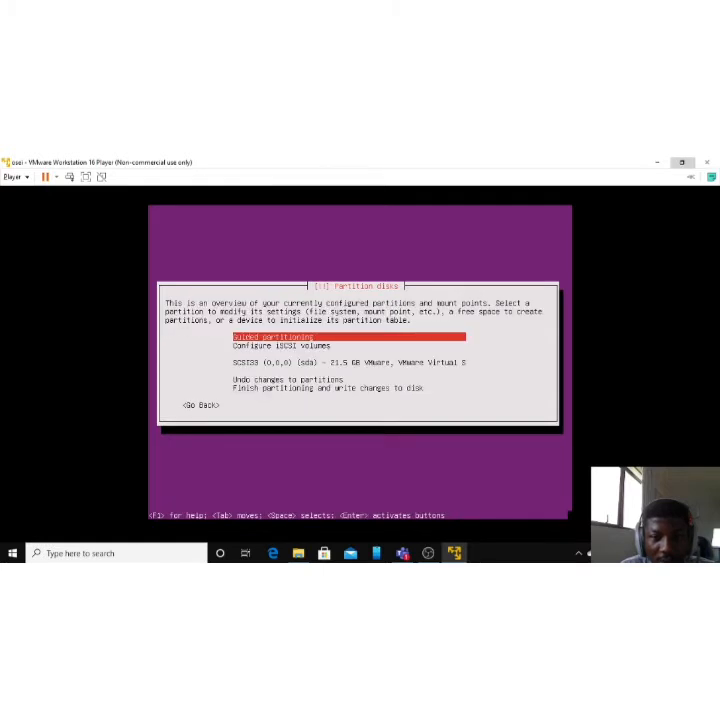
- Create a new empty partition table on the SCSI33 (sda) VMware virtual disk
{"action": "key", "text": "Down"}
{"action": "key", "text": "Down"}
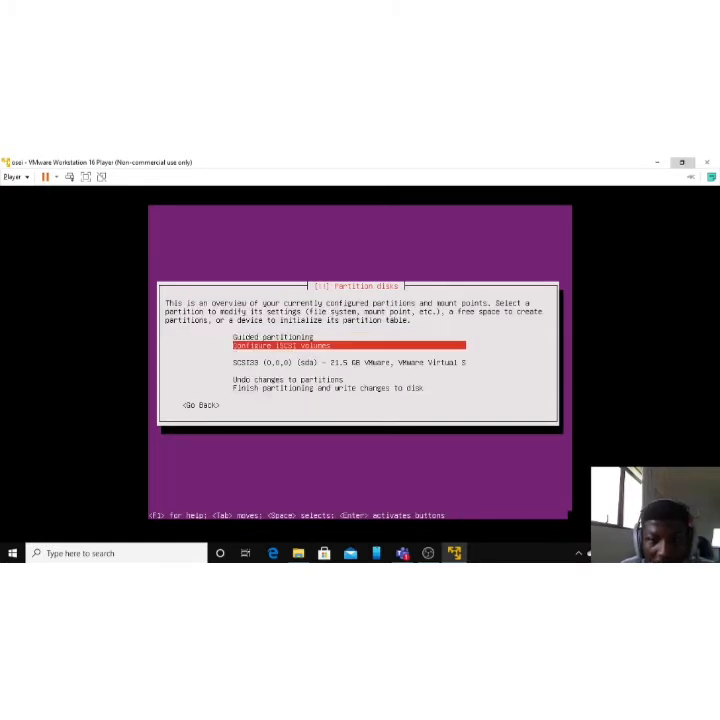
{"action": "key", "text": "Down"}
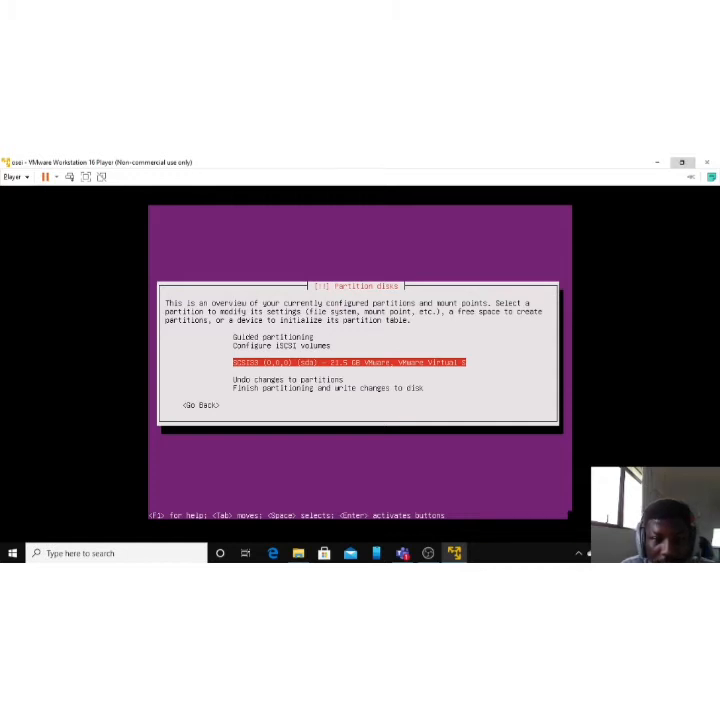
{"action": "key", "text": "Return"}
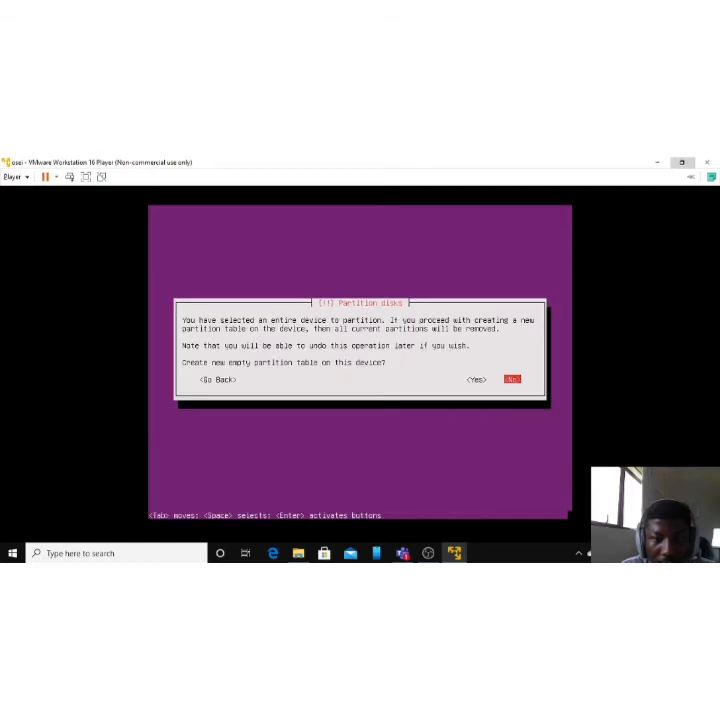
{"action": "key", "text": "Left"}
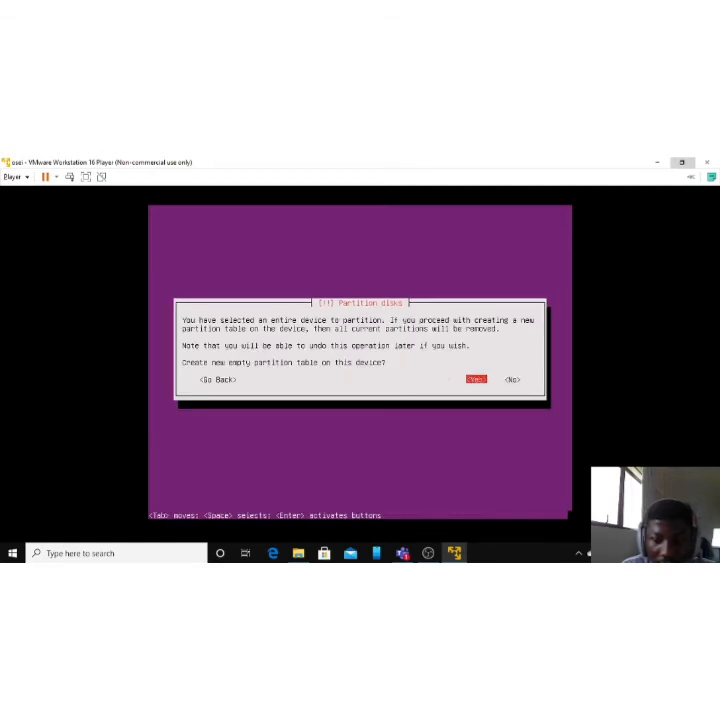
{"action": "key", "text": "Return"}
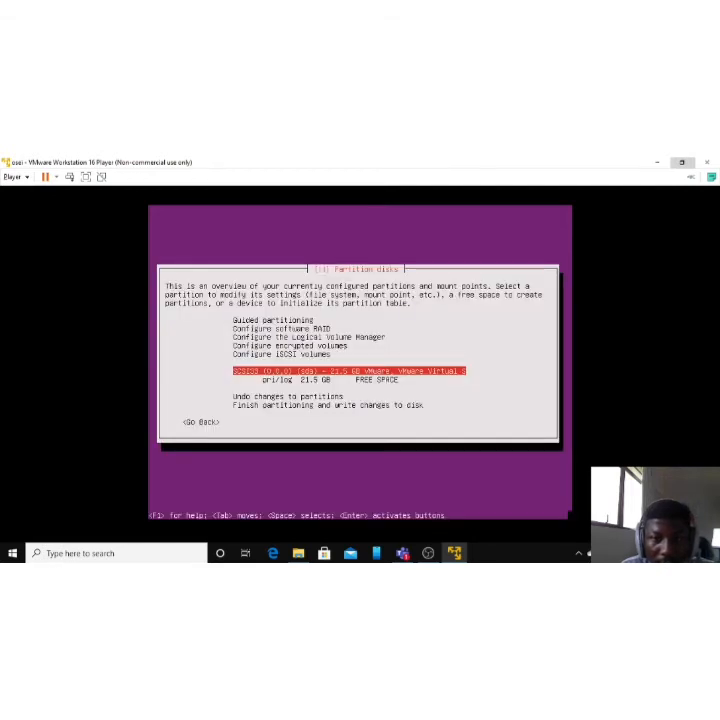
- Create a new 10.0 GB primary partition at the beginning of the disk's free space
{"action": "key", "text": "Down"}
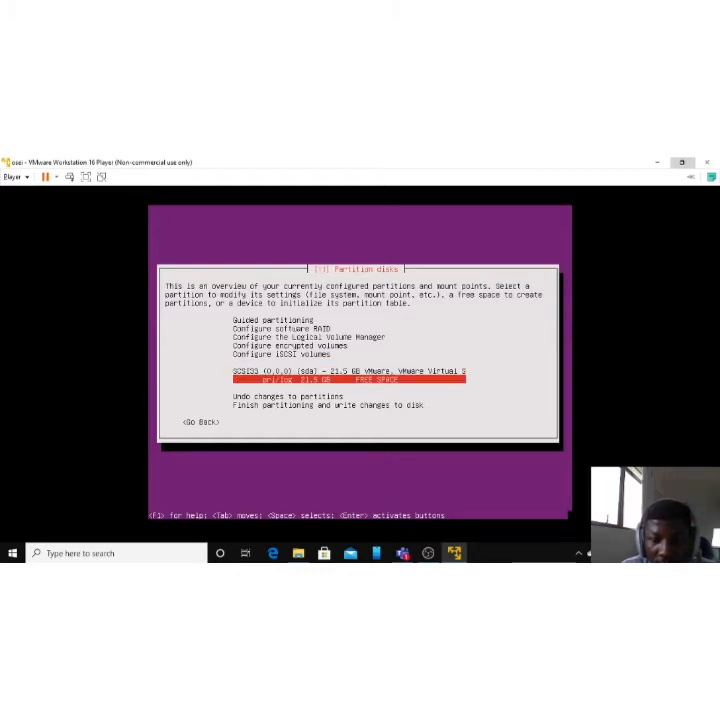
{"action": "key", "text": "Return"}
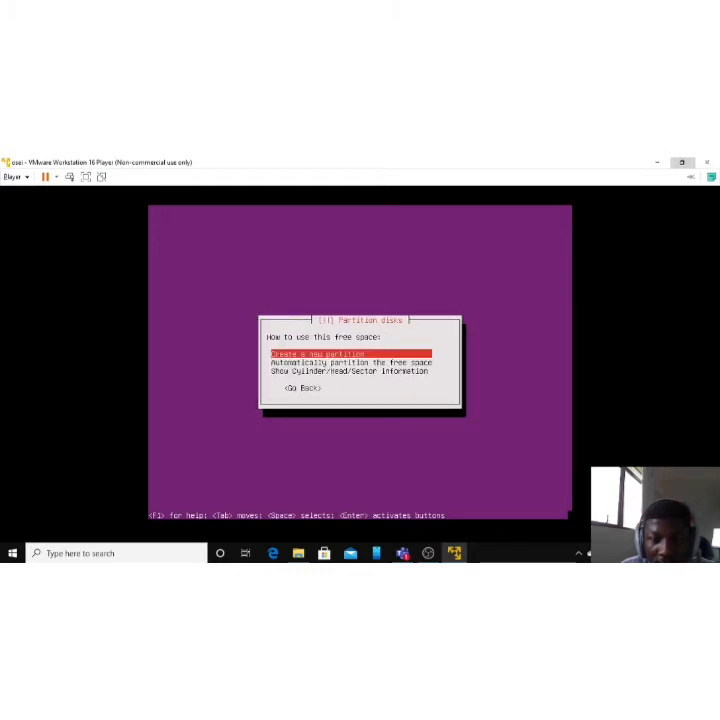
{"action": "key", "text": "Return"}
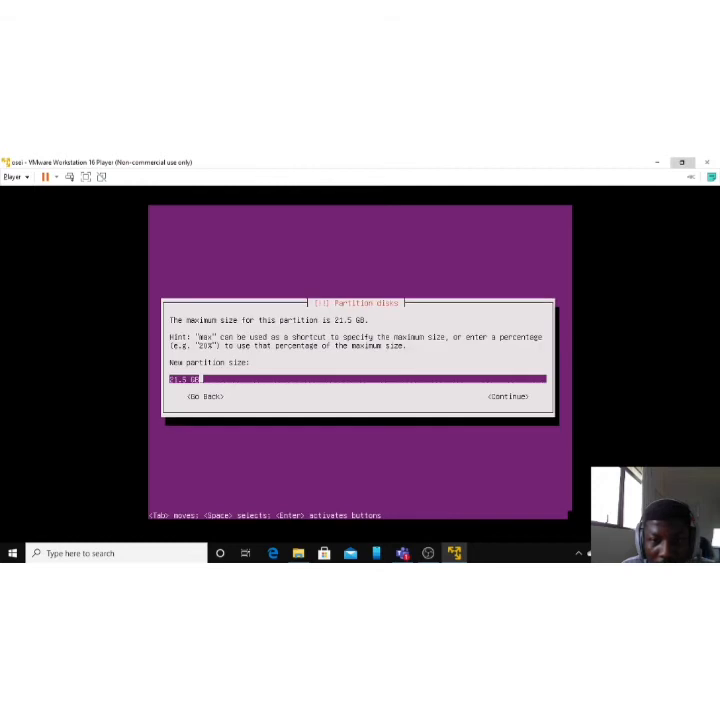
{"action": "key", "text": "BackSpace"}
{"action": "key", "text": "BackSpace"}
{"action": "key", "text": "BackSpace"}
{"action": "key", "text": "BackSpace"}
{"action": "key", "text": "BackSpace"}
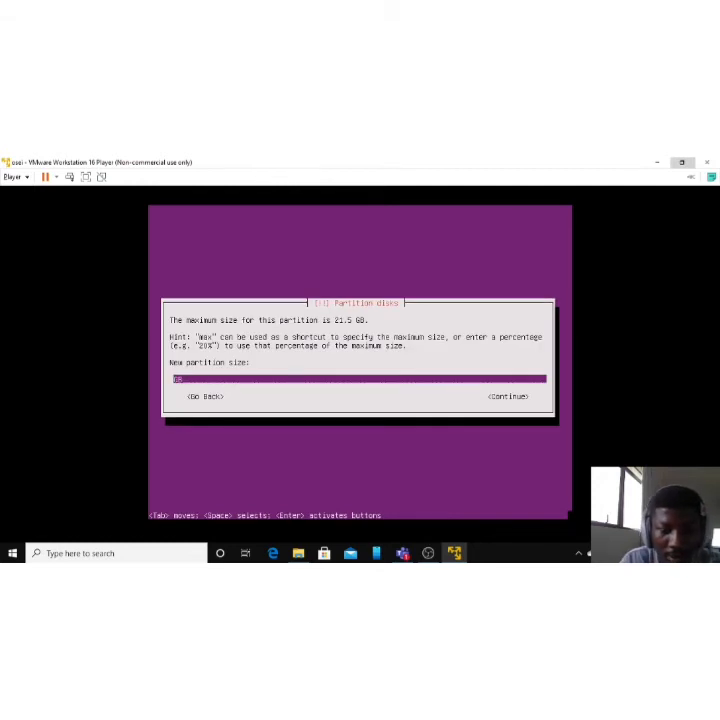
{"action": "type", "text": "10"}
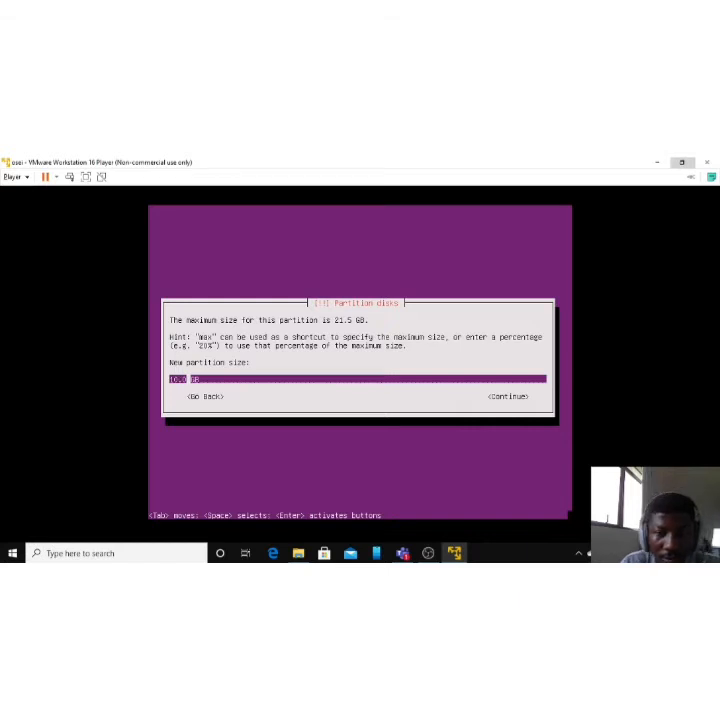
{"action": "key", "text": "Tab"}
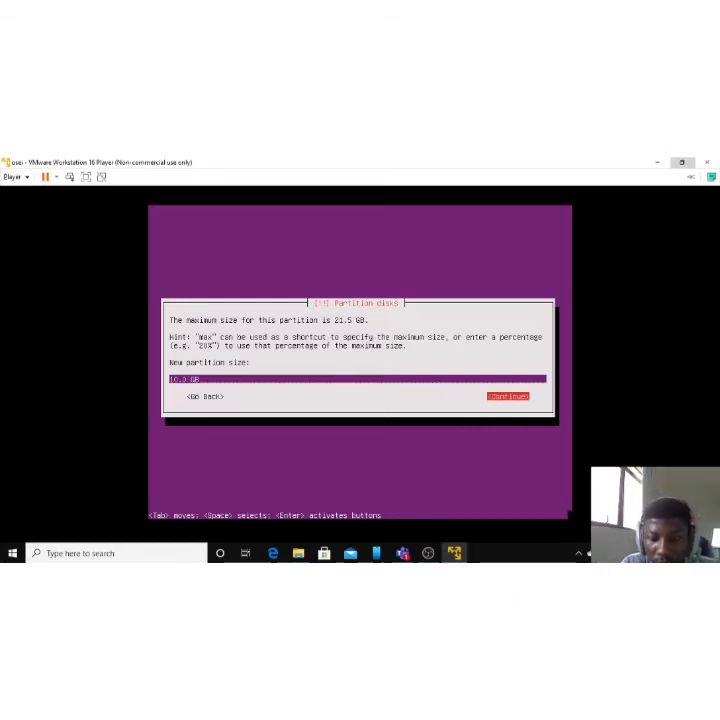
{"action": "key", "text": "Return"}
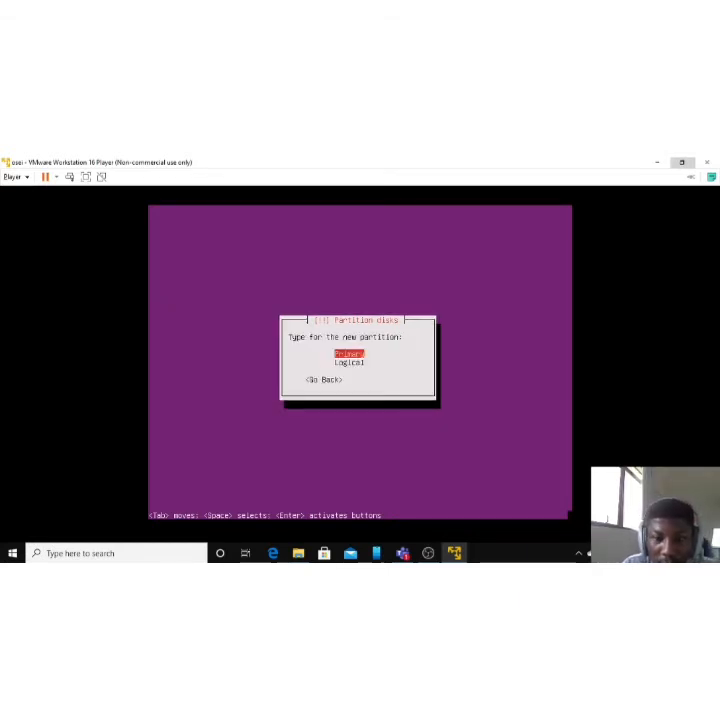
{"action": "key", "text": "Return"}
{"action": "key", "text": "Return"}
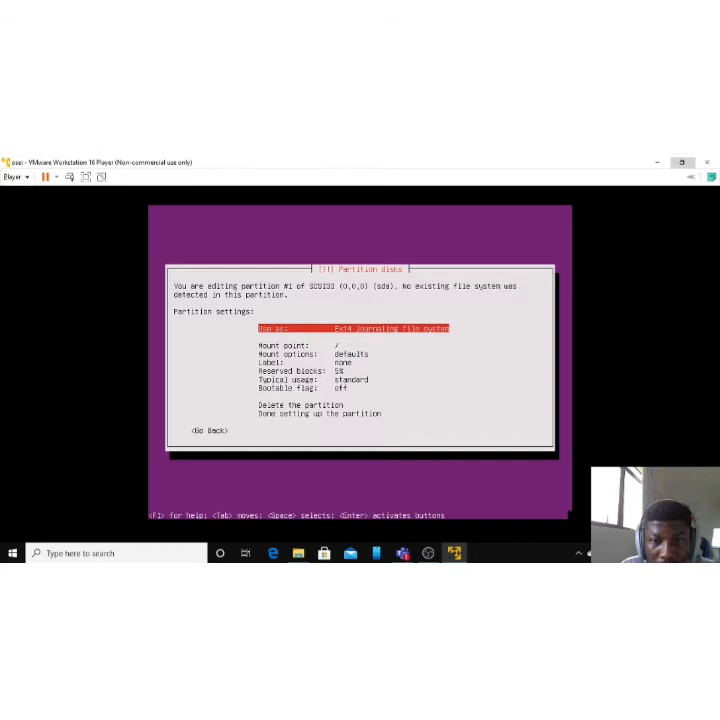
- Set the 10.0 GB primary partition's mount point to / (the root file system) and finish setting it up
{"action": "key", "text": "Down"}
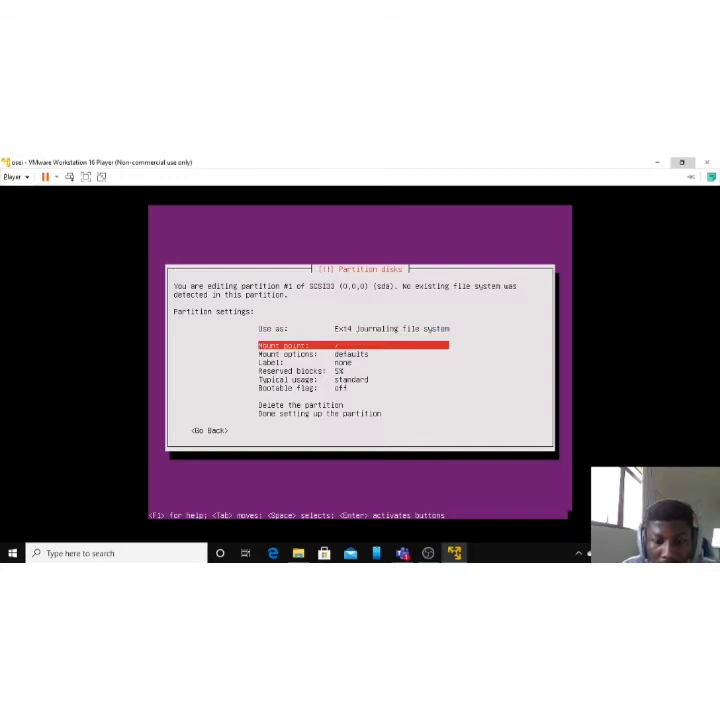
{"action": "key", "text": "Return"}
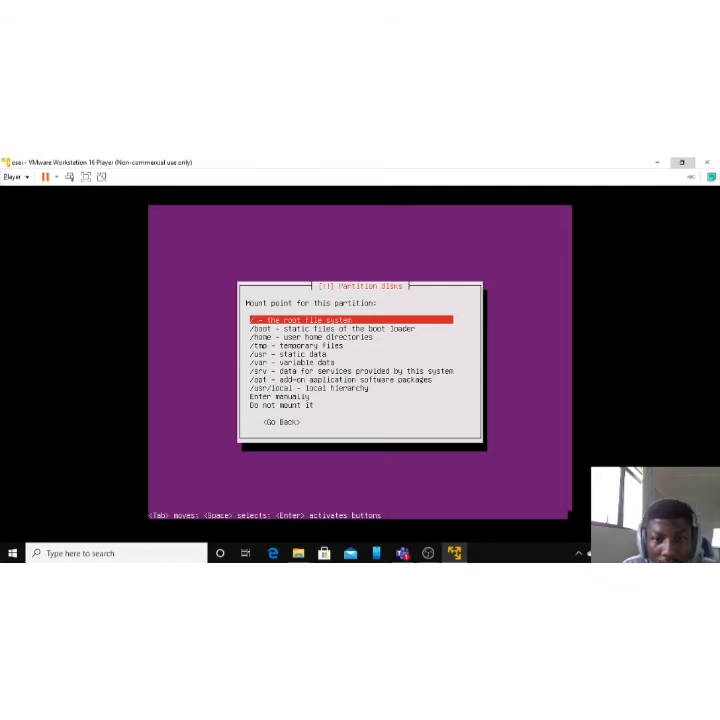
{"action": "key", "text": "Return"}
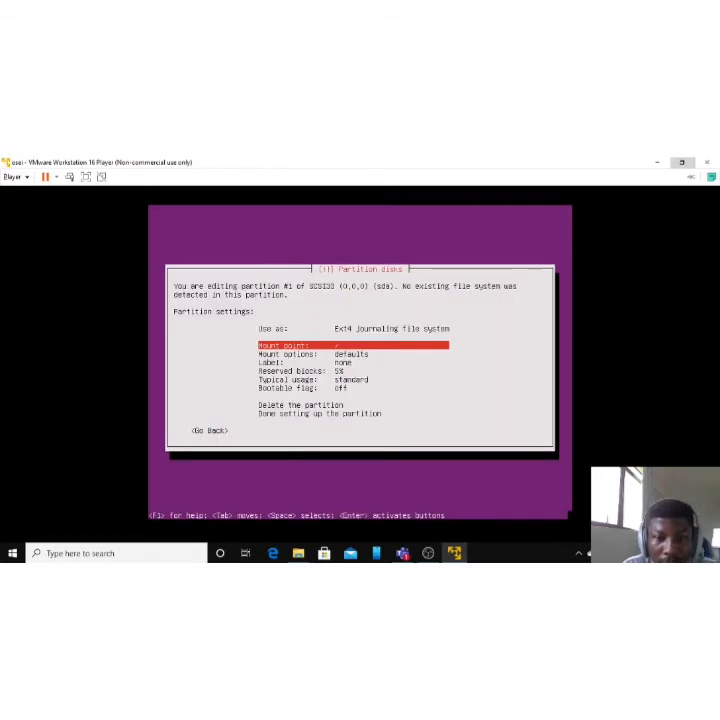
{"action": "key", "text": "Down"}
{"action": "key", "text": "Down"}
{"action": "key", "text": "Down"}
{"action": "key", "text": "Down"}
{"action": "key", "text": "Down"}
{"action": "key", "text": "Down"}
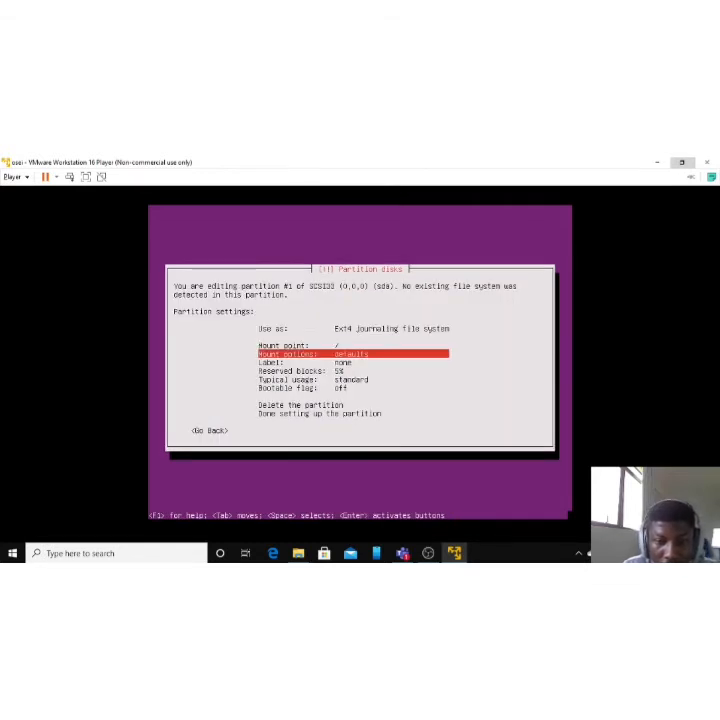
{"action": "key", "text": "Down"}
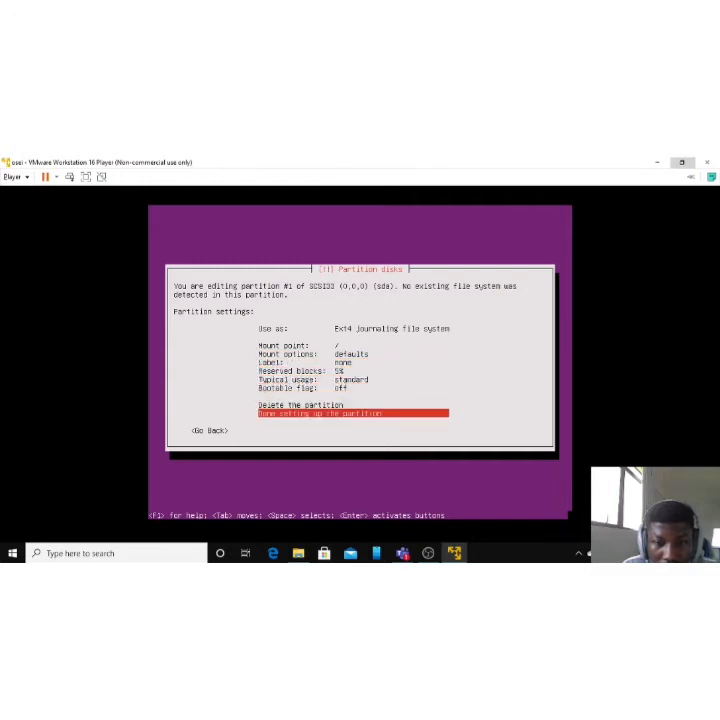
{"action": "key", "text": "Return"}
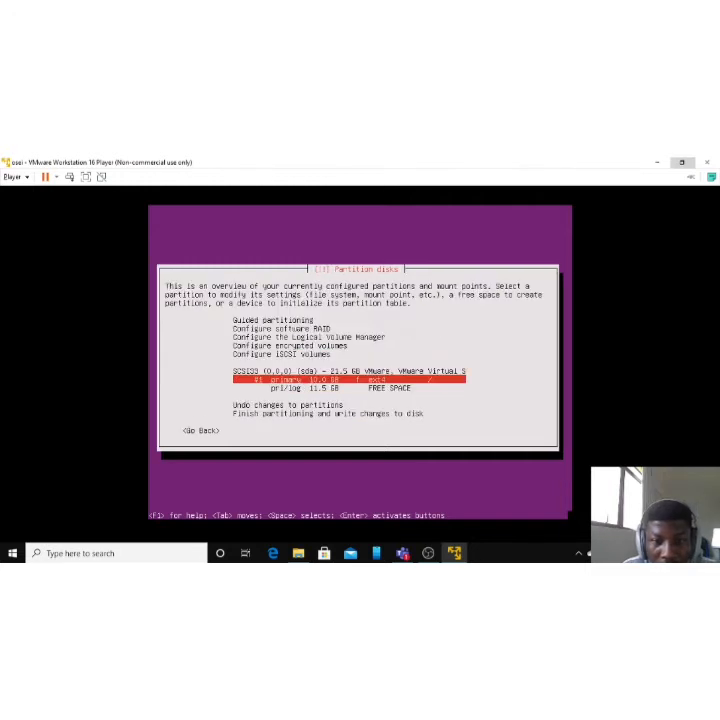
- Create a new 5.0 GB logical partition at the beginning of the remaining free space
{"action": "key", "text": "Down"}
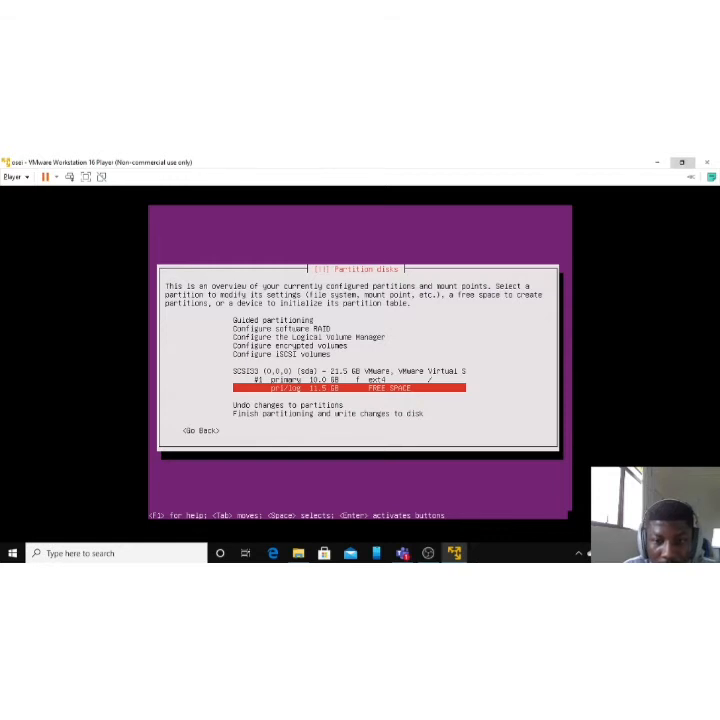
{"action": "key", "text": "Return"}
{"action": "key", "text": "Return"}
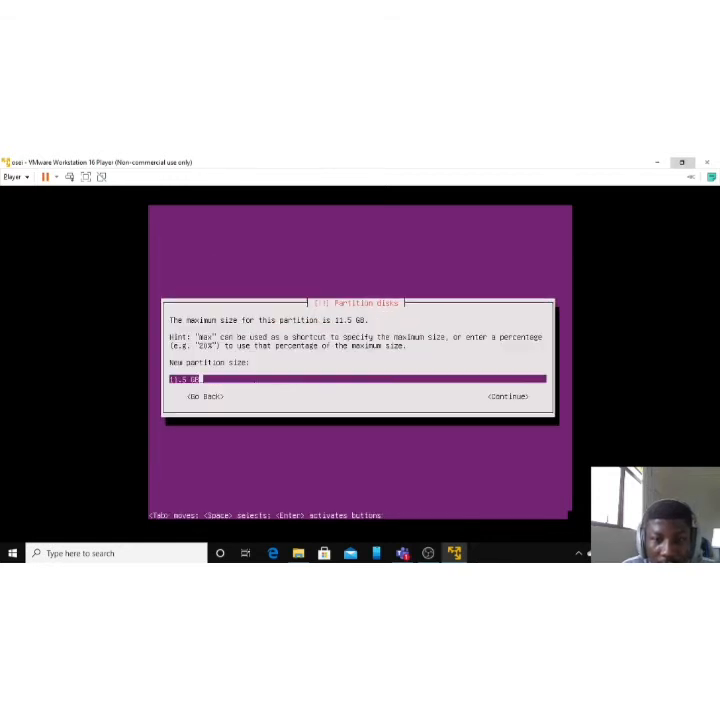
{"action": "key", "text": "Left"}
{"action": "key", "text": "Left"}
{"action": "key", "text": "Left"}
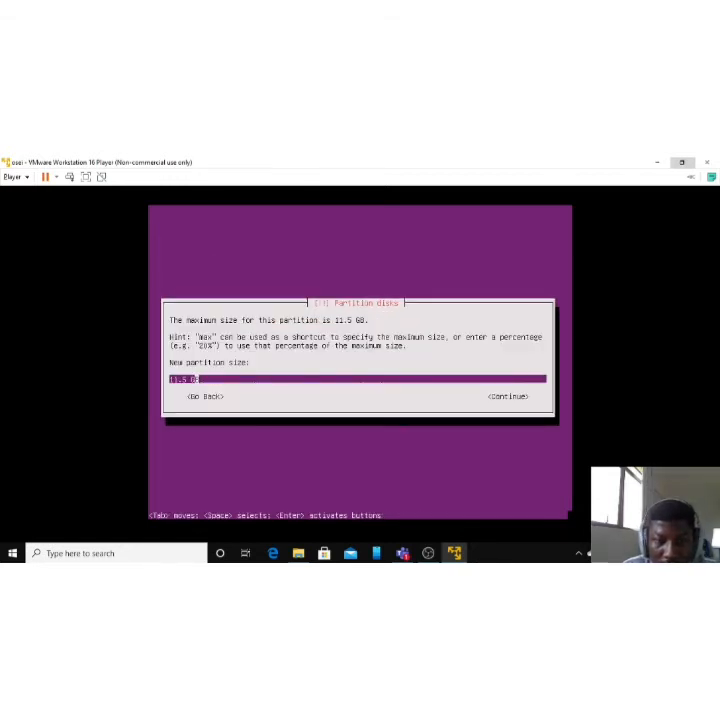
{"action": "key", "text": "BackSpace"}
{"action": "key", "text": "BackSpace"}
{"action": "key", "text": "BackSpace"}
{"action": "key", "text": "BackSpace"}
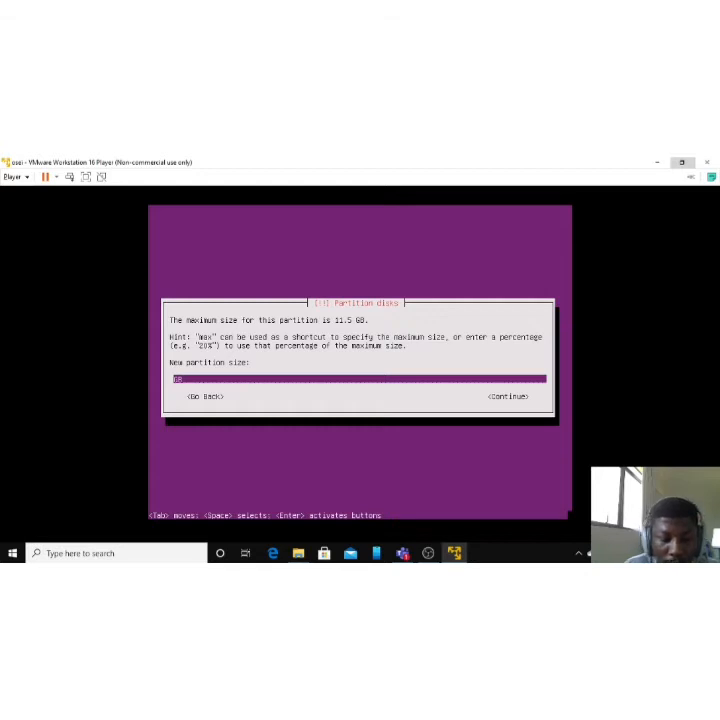
{"action": "type", "text": "8 "}
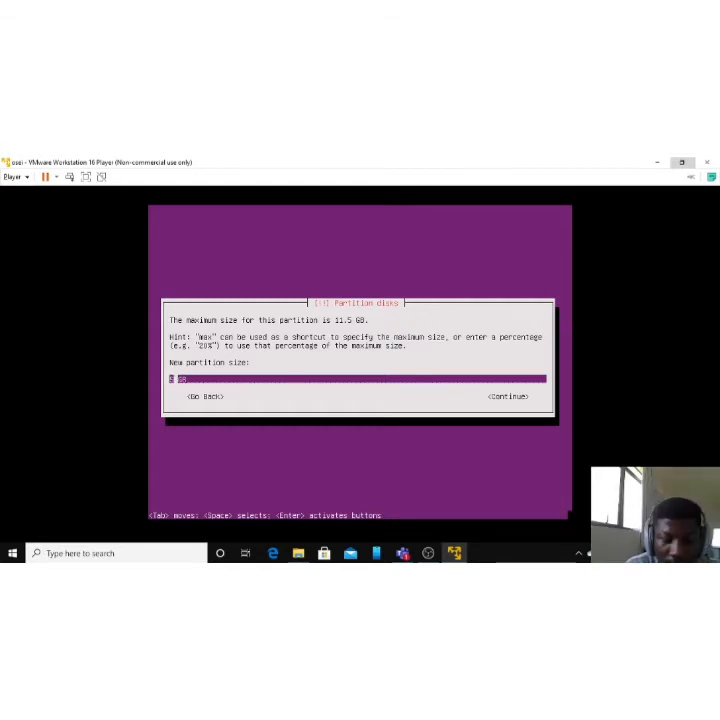
{"action": "type", "text": ".0"}
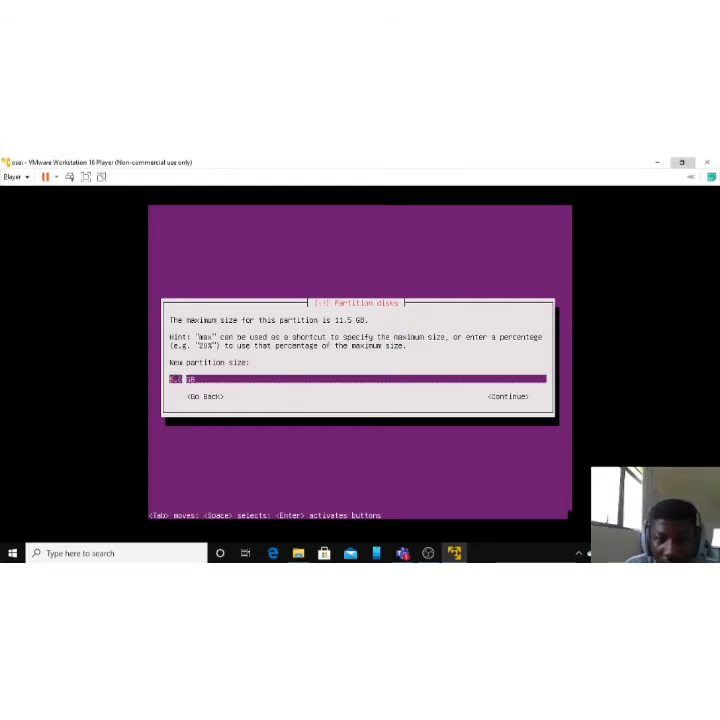
{"action": "key", "text": "Tab"}
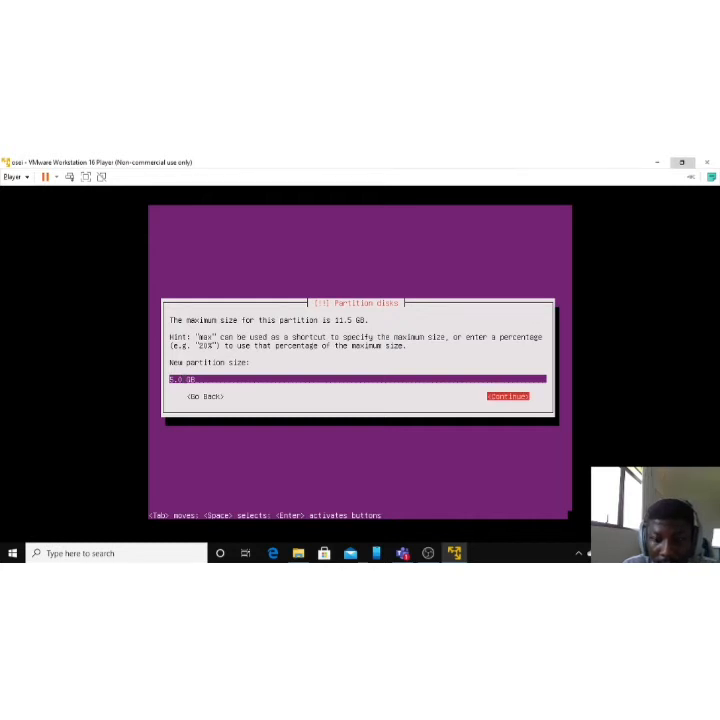
{"action": "key", "text": "Return"}
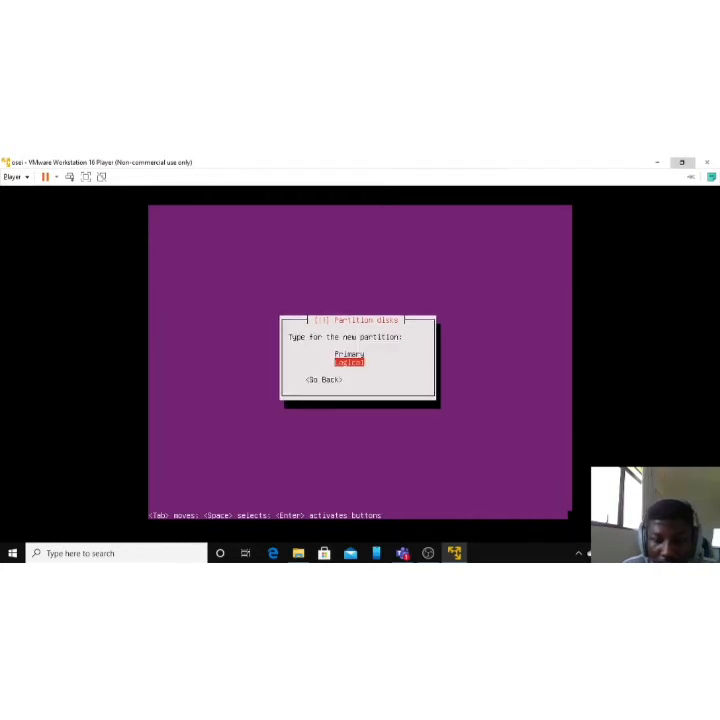
{"action": "key", "text": "Return"}
{"action": "key", "text": "Return"}
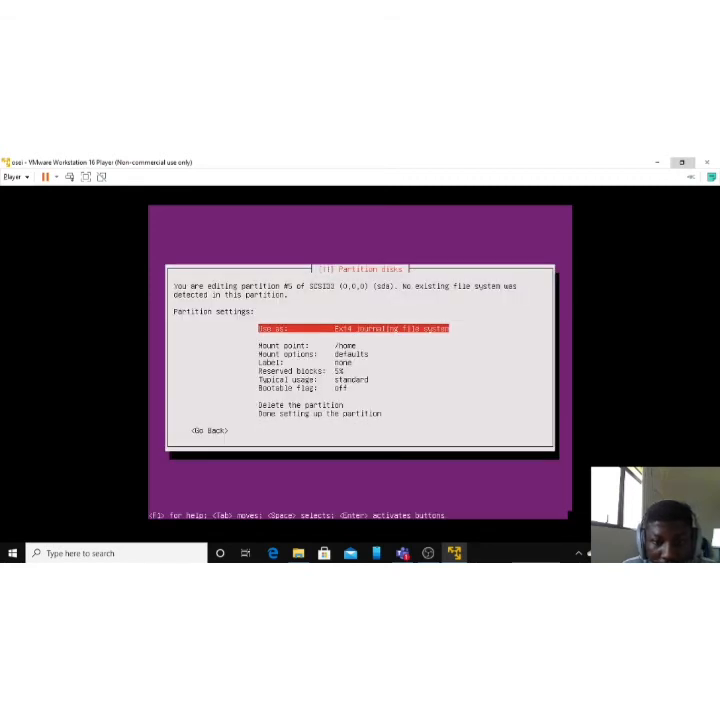
- Accept the 5.0 GB logical partition's Ext4 and /home mount point settings and finish setting it up
{"action": "key", "text": "Down"}
{"action": "key", "text": "Down"}
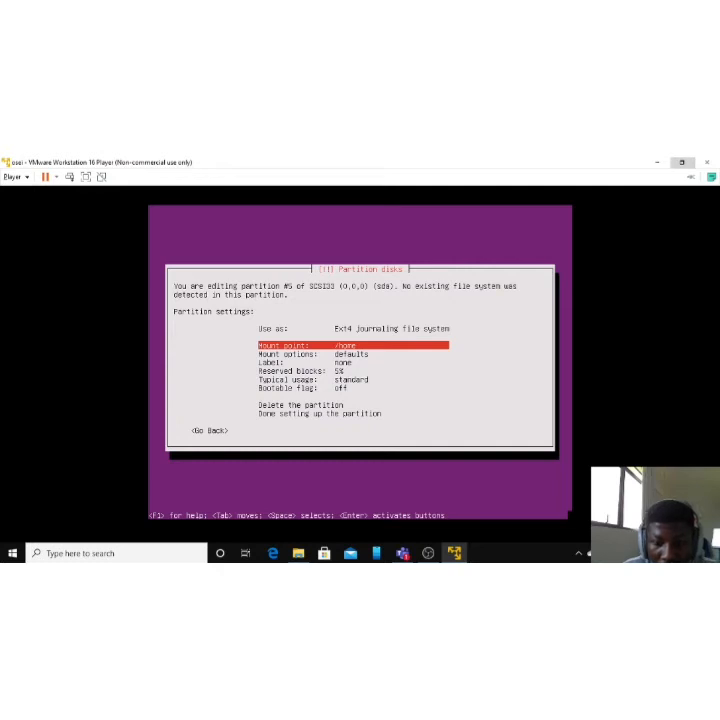
{"action": "key", "text": "Down"}
{"action": "key", "text": "Down"}
{"action": "key", "text": "Down"}
{"action": "key", "text": "Down"}
{"action": "key", "text": "Down"}
{"action": "key", "text": "Down"}
{"action": "key", "text": "Down"}
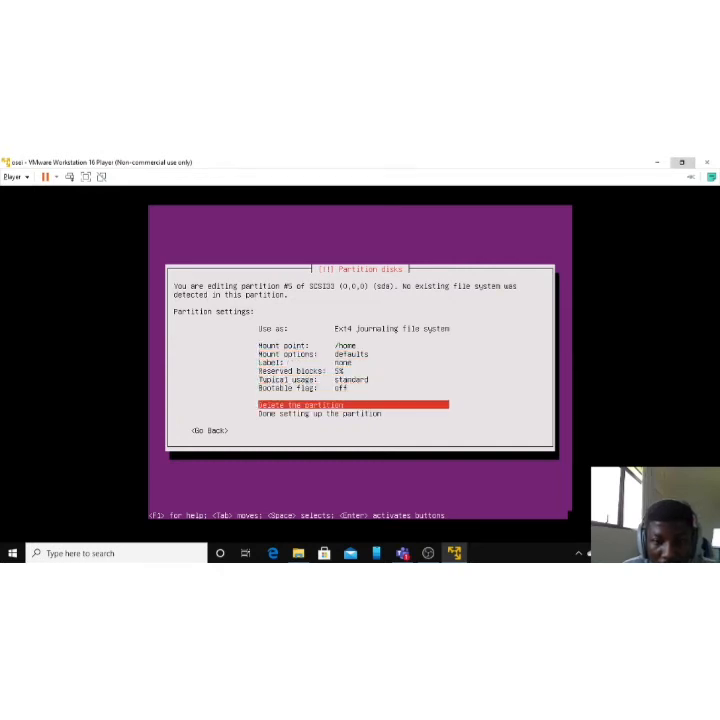
{"action": "key", "text": "Down"}
{"action": "key", "text": "Return"}
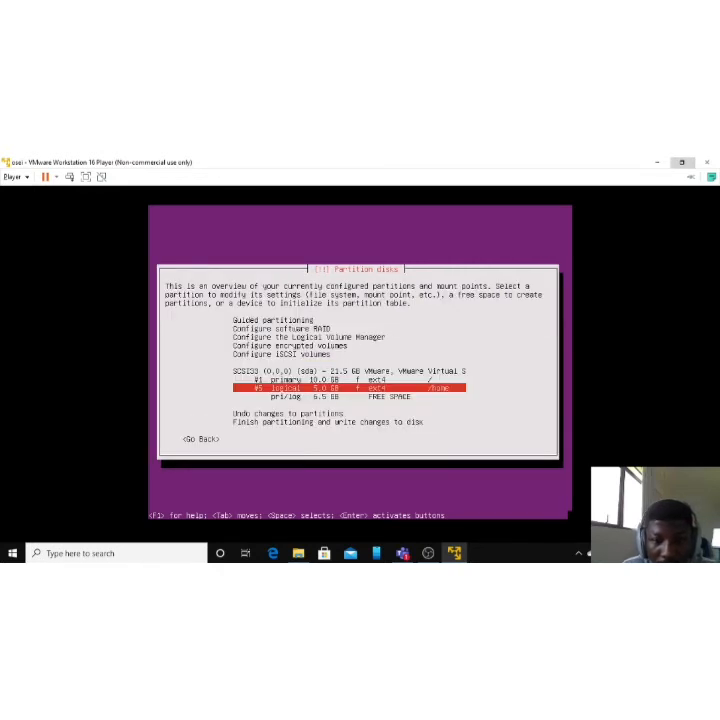
- Create a new 2.0 GB logical partition at the beginning of the free space left after the /home partition
{"action": "key", "text": "Down"}
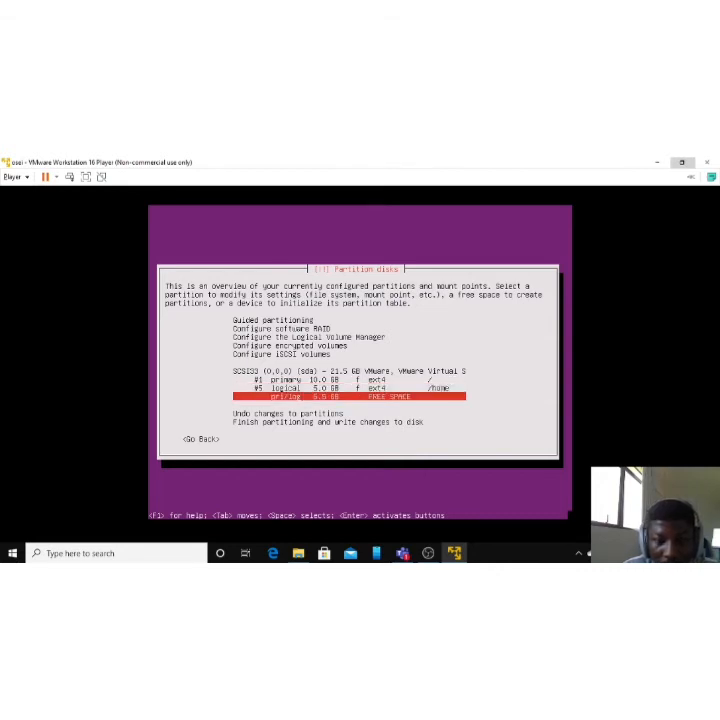
{"action": "key", "text": "Return"}
{"action": "key", "text": "Return"}
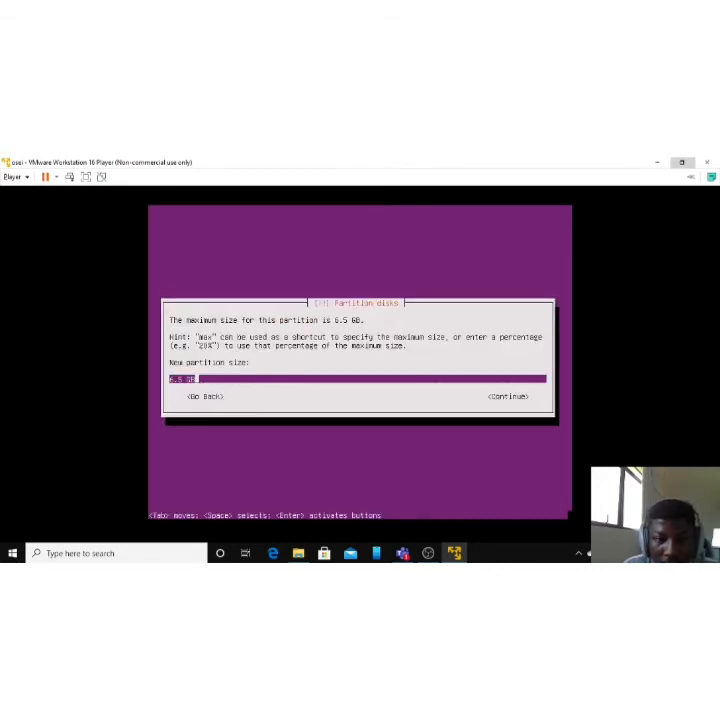
{"action": "key", "text": "Left"}
{"action": "key", "text": "Left"}
{"action": "key", "text": "Left"}
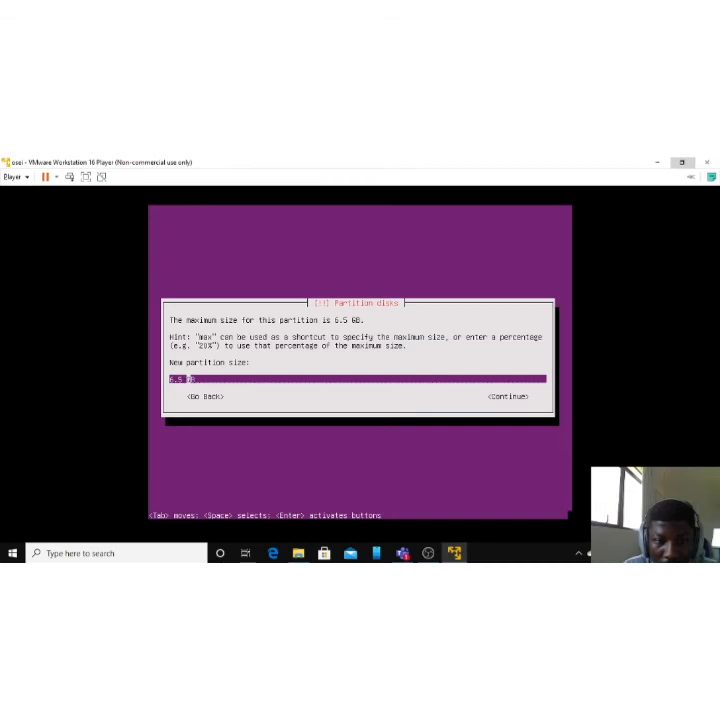
{"action": "key", "text": "BackSpace"}
{"action": "key", "text": "BackSpace"}
{"action": "key", "text": "BackSpace"}
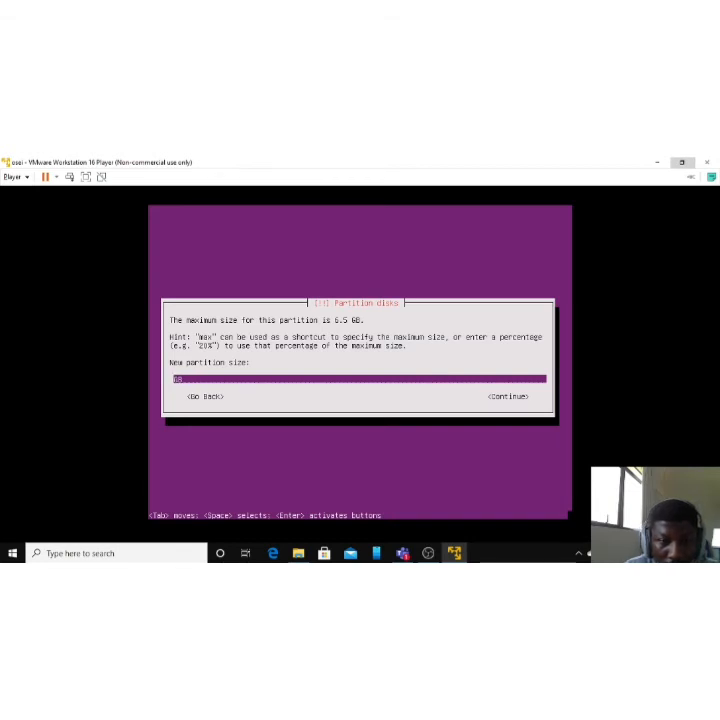
{"action": "type", "text": "5 "}
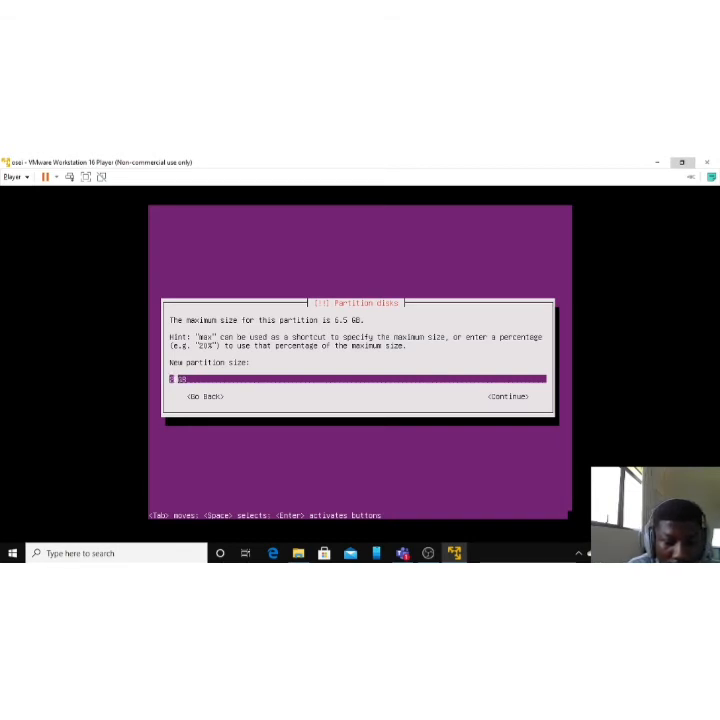
{"action": "type", "text": ".5"}
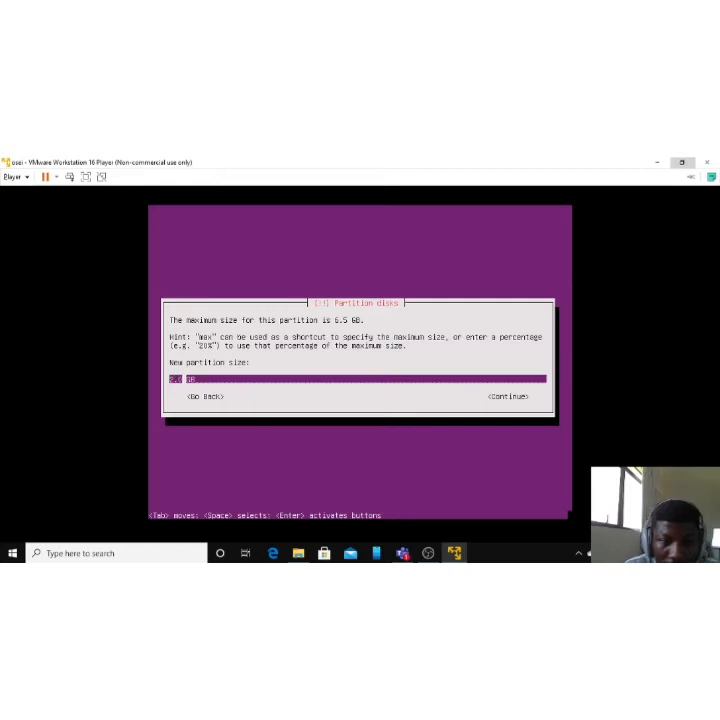
{"action": "key", "text": "Tab"}
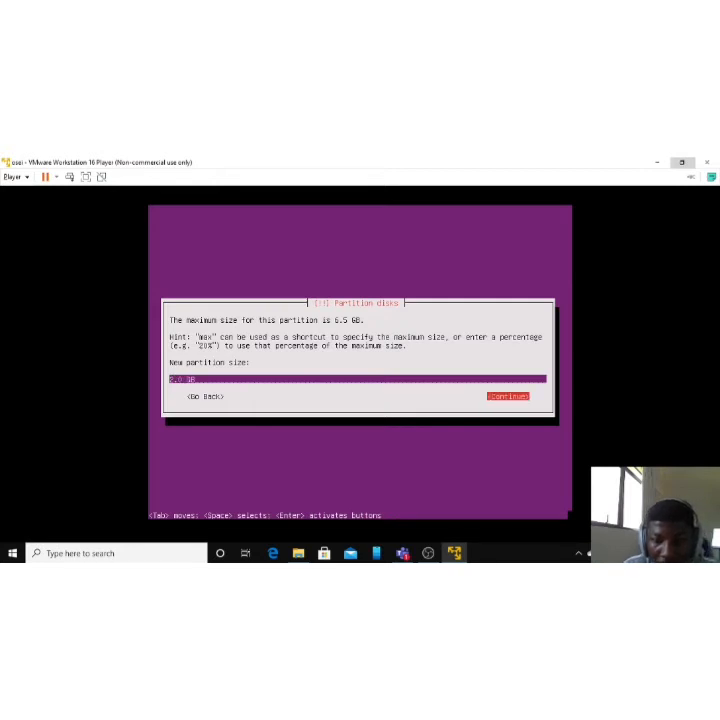
{"action": "key", "text": "Return"}
{"action": "key", "text": "Return"}
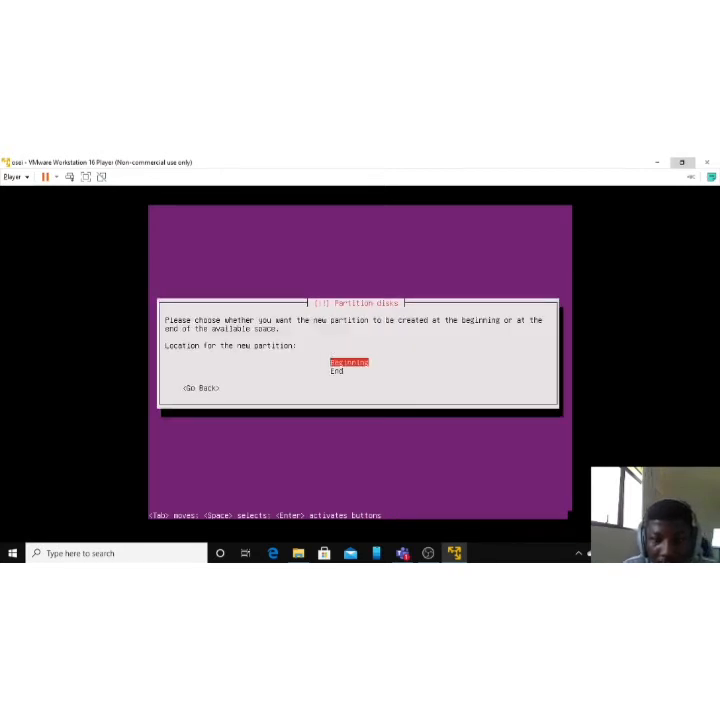
{"action": "key", "text": "Return"}
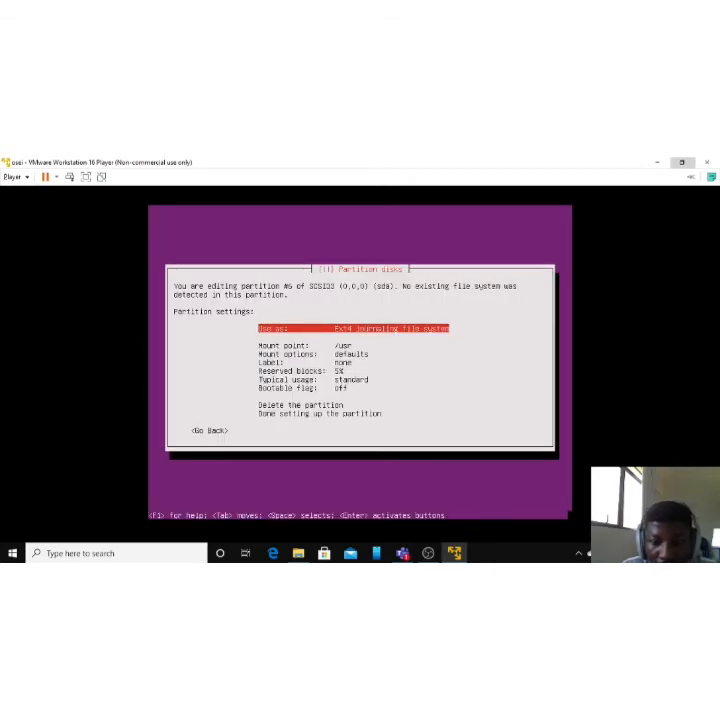
- Set the new 2.0 GB logical partition to be used as a swap area
{"action": "key", "text": "Return"}
{"action": "key", "text": "Down"}
{"action": "key", "text": "Down"}
{"action": "key", "text": "Down"}
{"action": "key", "text": "Down"}
{"action": "key", "text": "Down"}
{"action": "key", "text": "Down"}
{"action": "key", "text": "Down"}
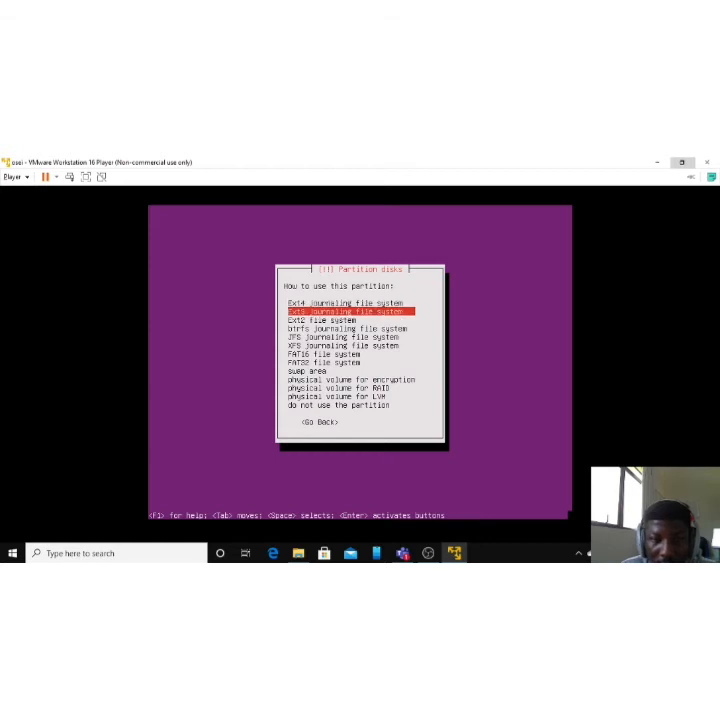
{"action": "key", "text": "Down"}
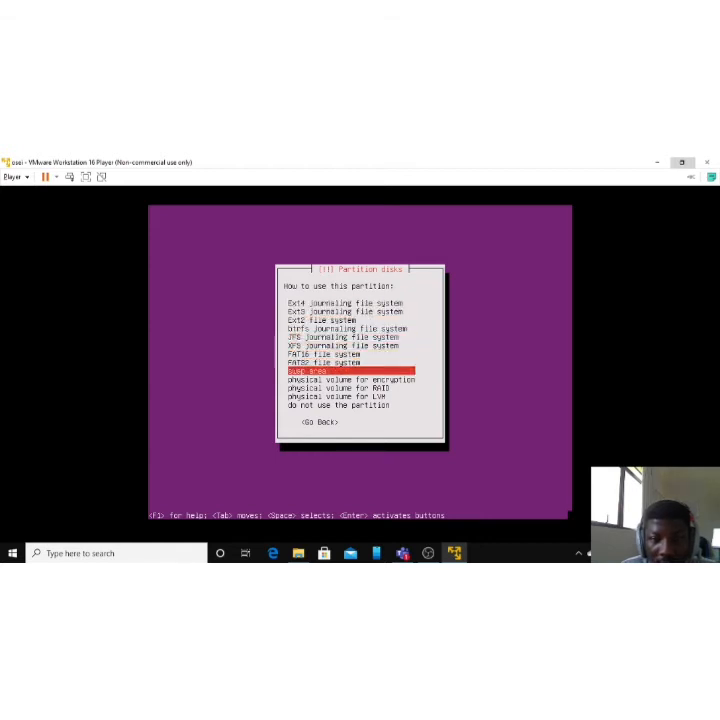
{"action": "key", "text": "Return"}
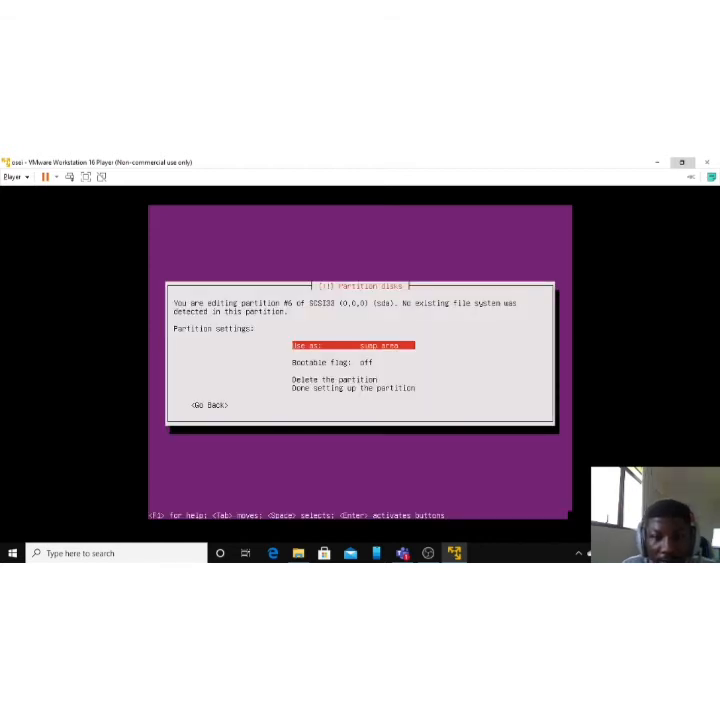
- Turn on the swap partition's bootable flag, confirm the bootable logical partition, and finish setting it up
{"action": "key", "text": "Down"}
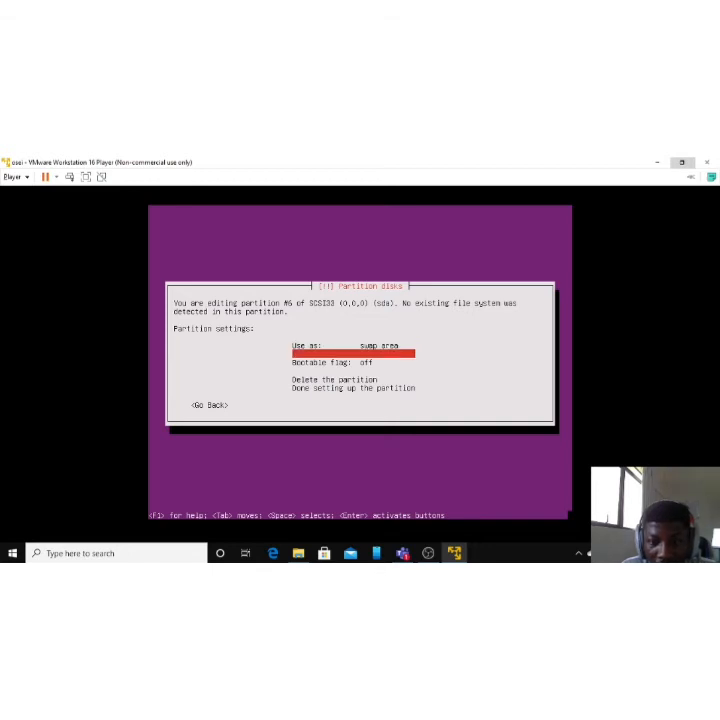
{"action": "key", "text": "Return"}
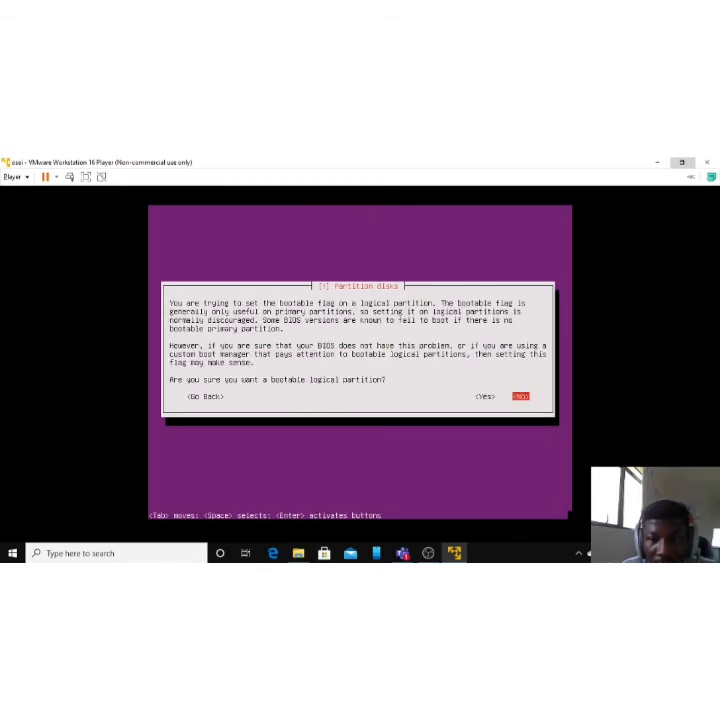
{"action": "key", "text": "Left"}
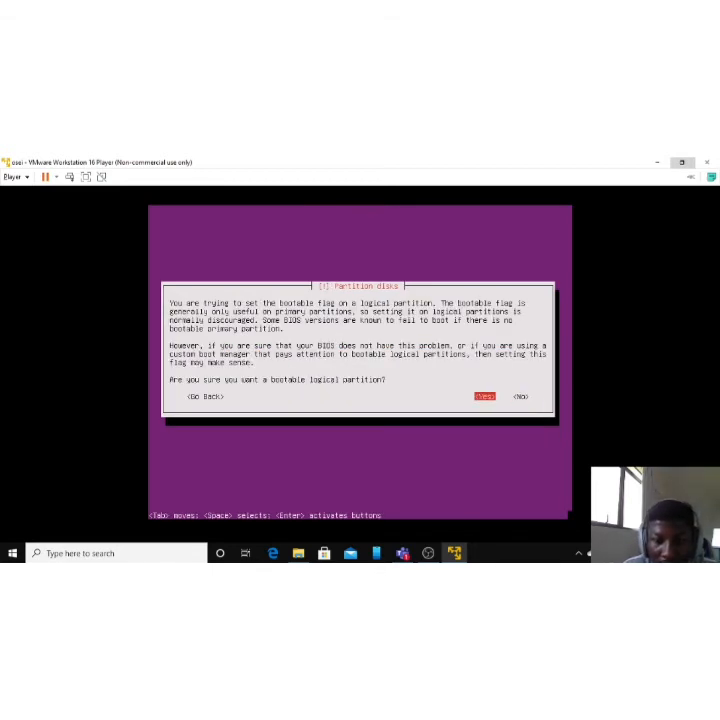
{"action": "key", "text": "Return"}
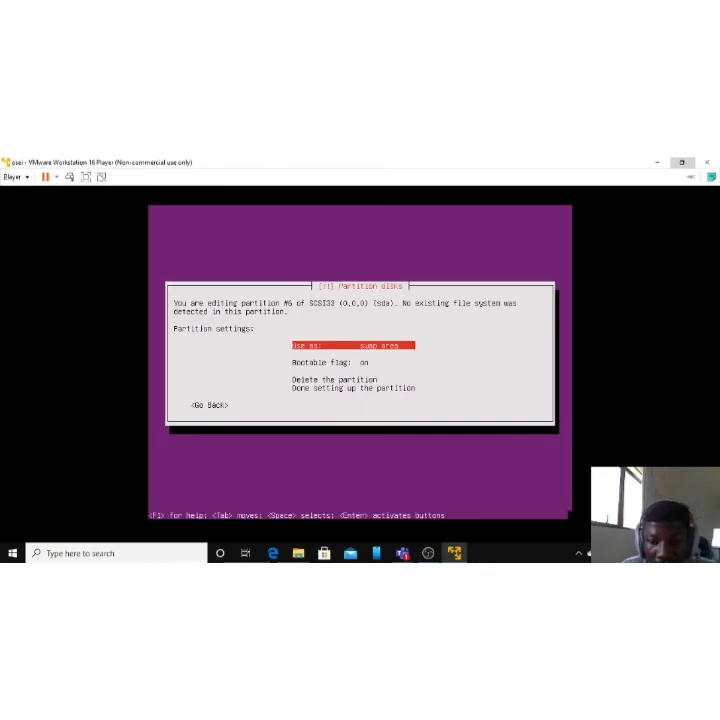
{"action": "key", "text": "Down"}
{"action": "key", "text": "Down"}
{"action": "key", "text": "Down"}
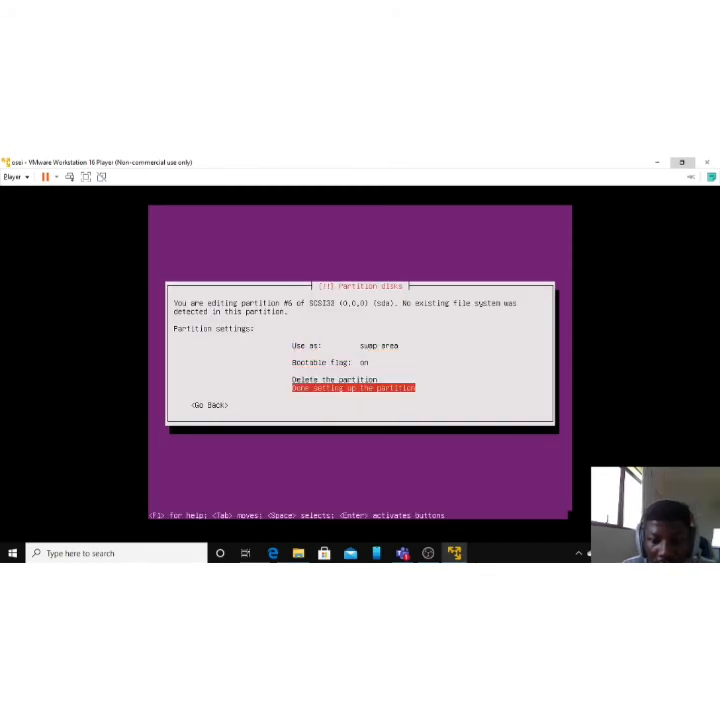
{"action": "key", "text": "Return"}
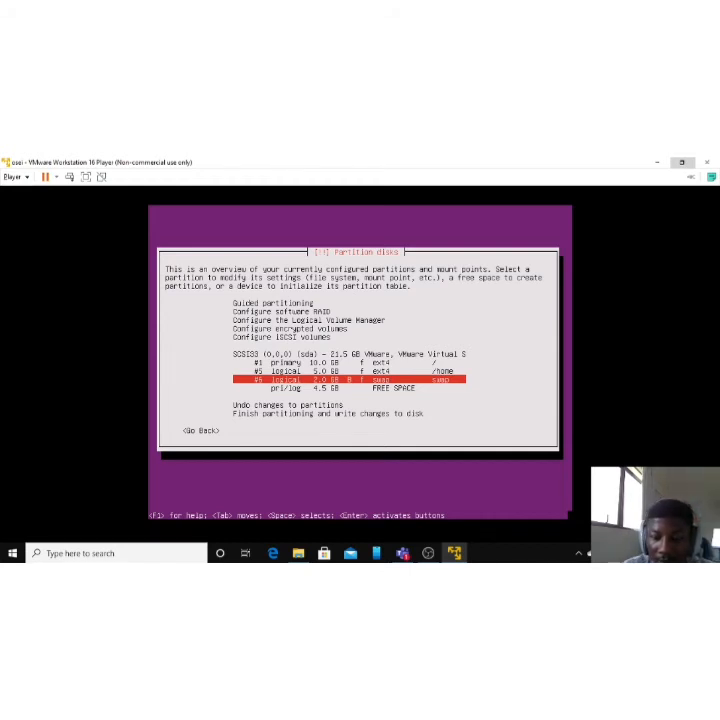
- Finish partitioning and confirm writing the partition changes to disk
{"action": "key", "text": "Up"}
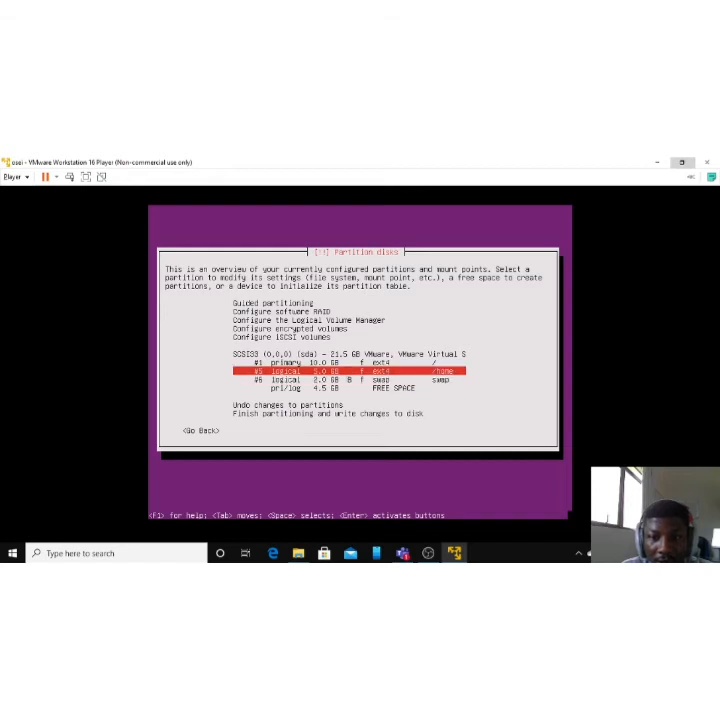
{"action": "key", "text": "Down"}
{"action": "key", "text": "Up"}
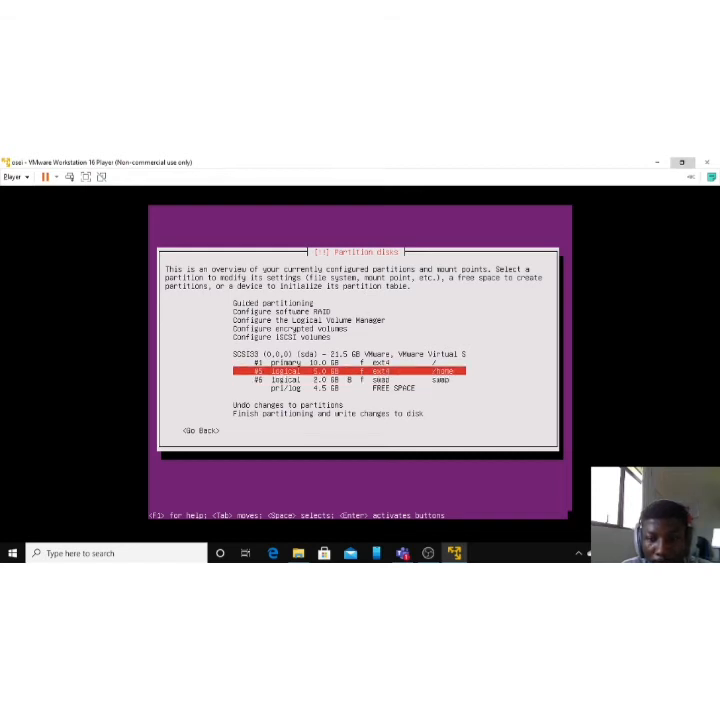
{"action": "key", "text": "Up"}
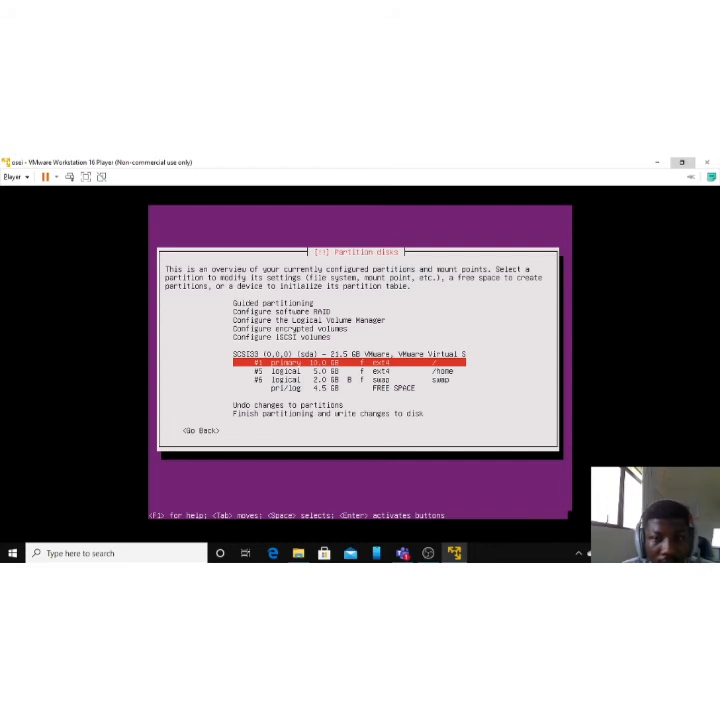
{"action": "key", "text": "Down"}
{"action": "key", "text": "Down"}
{"action": "key", "text": "Down"}
{"action": "key", "text": "Down"}
{"action": "key", "text": "Down"}
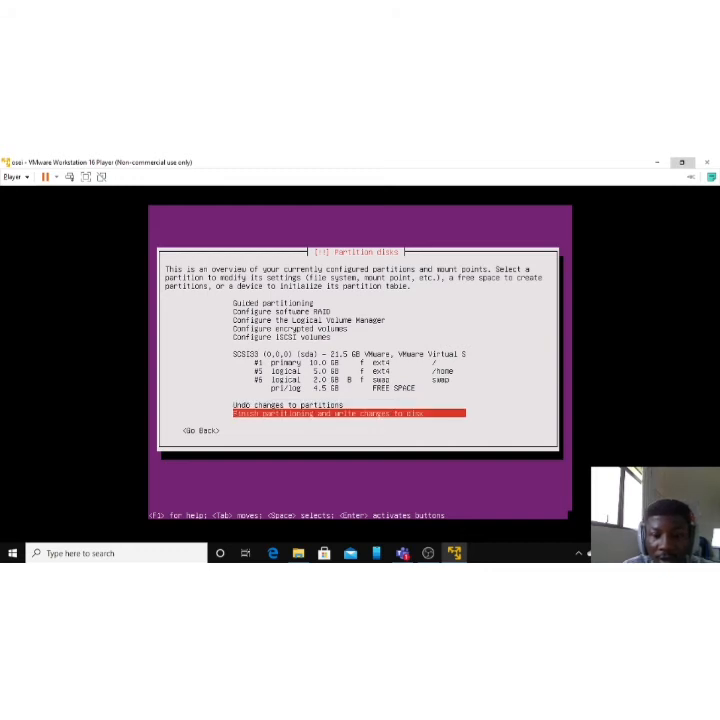
{"action": "key", "text": "Return"}
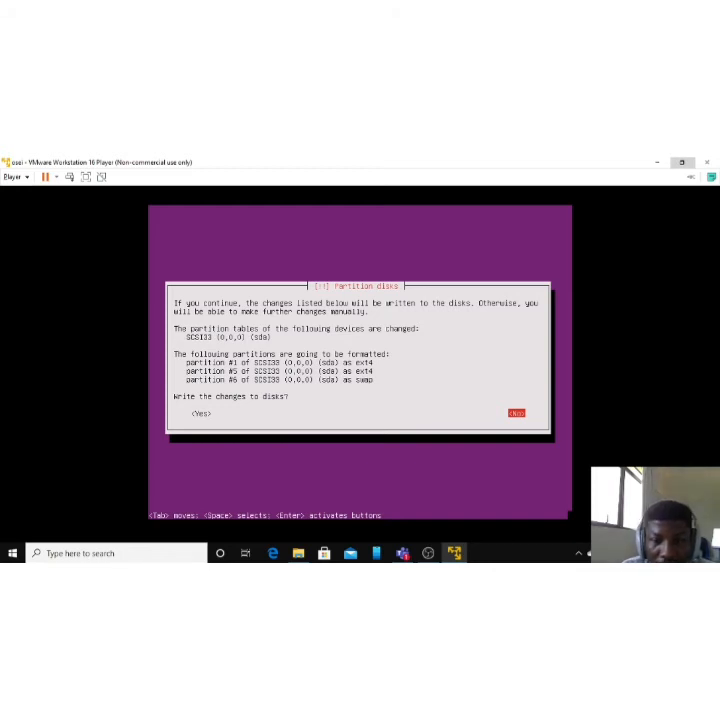
{"action": "key", "text": "Tab"}
{"action": "key", "text": "Return"}
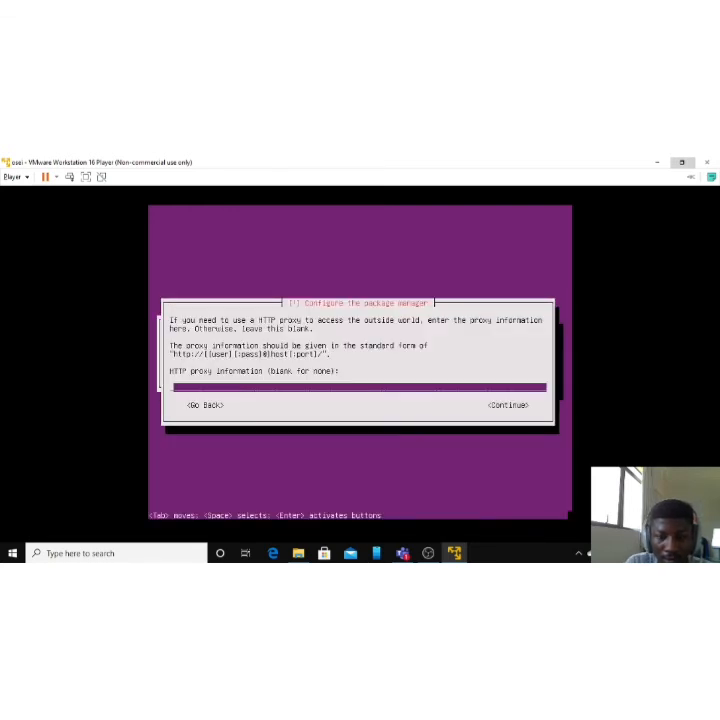
- Leave the HTTP proxy blank and choose to install security updates automatically
{"action": "key", "text": "Tab"}
{"action": "key", "text": "Return"}
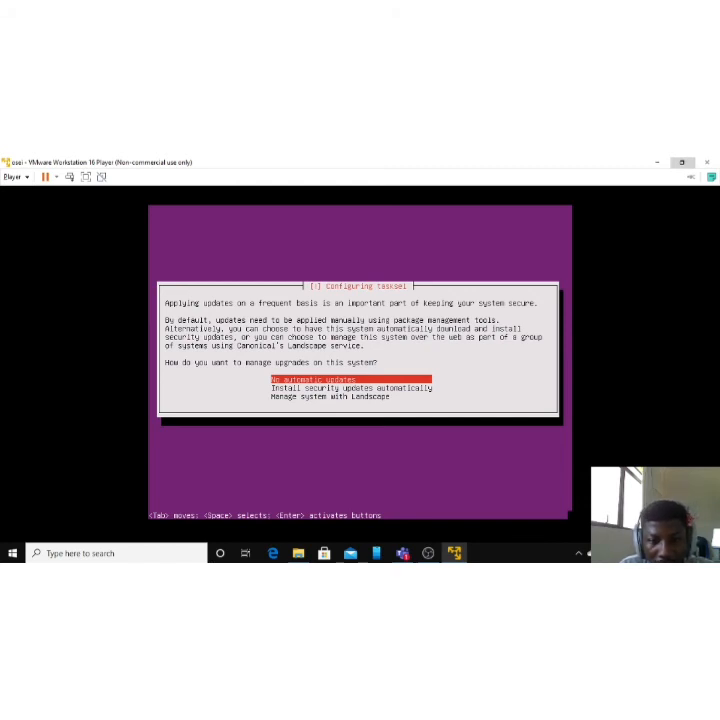
{"action": "key", "text": "Down"}
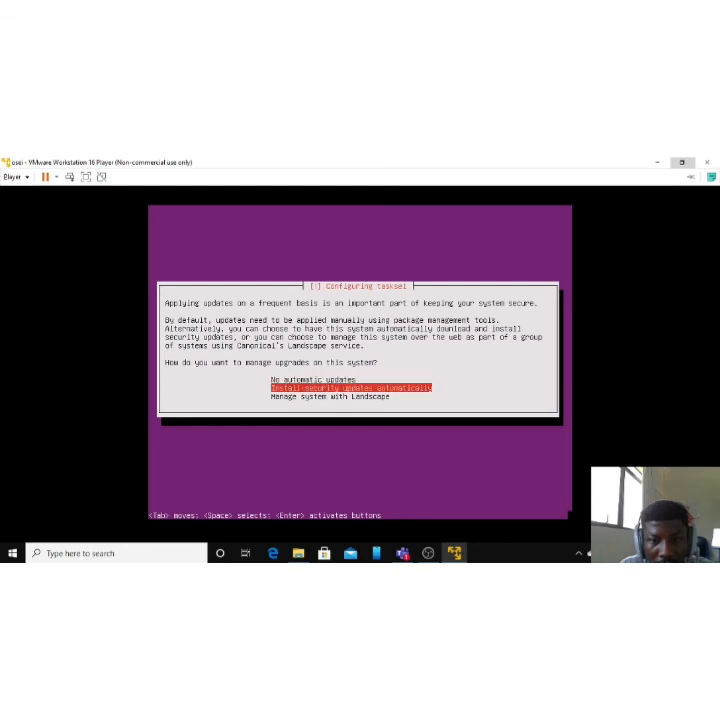
{"action": "key", "text": "Return"}
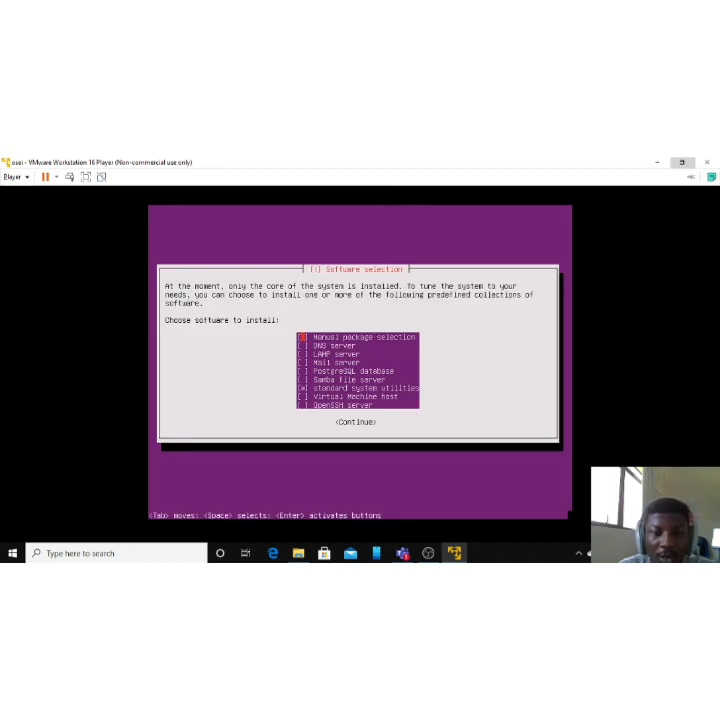
- Add Virtual Machine host to the software selection, keeping standard system utilities, and continue with the installation
{"action": "key", "text": "Down"}
{"action": "key", "text": "Down"}
{"action": "key", "text": "Down"}
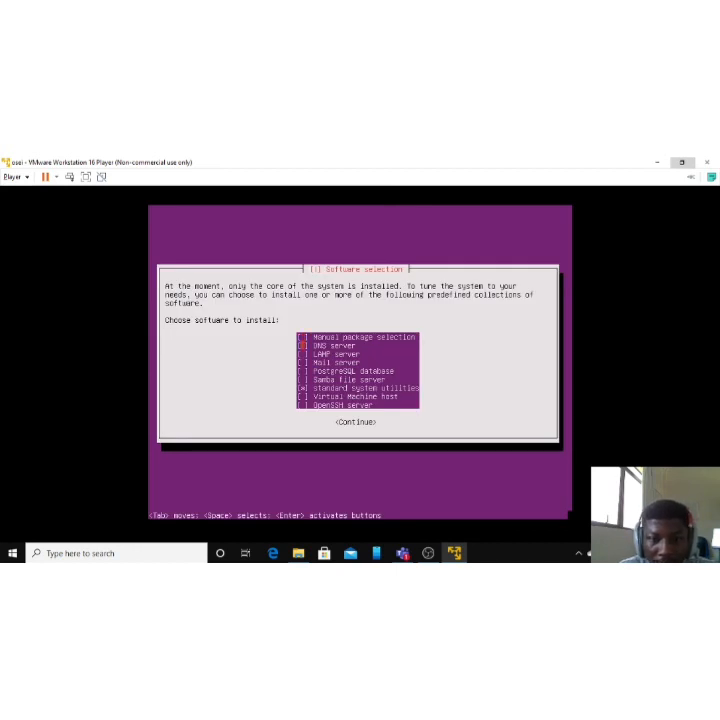
{"action": "key", "text": "Down"}
{"action": "key", "text": "Down"}
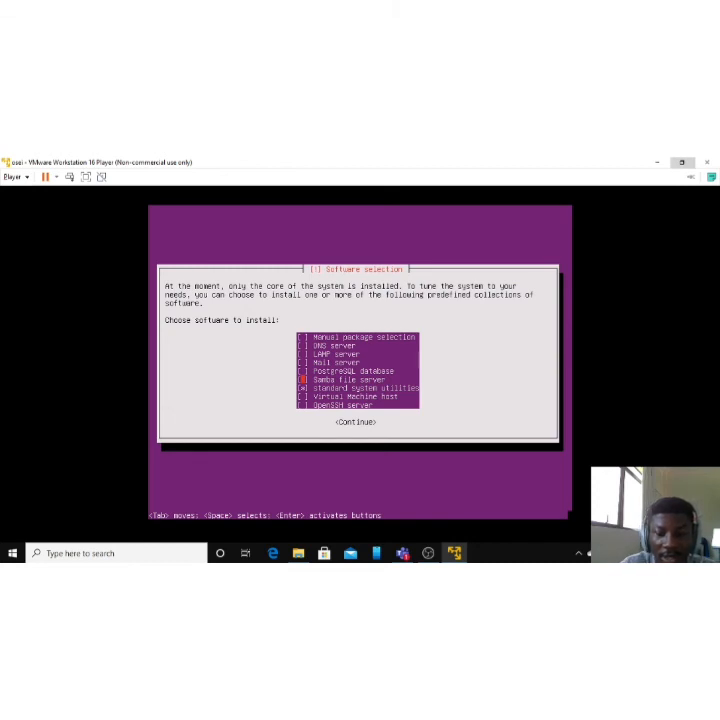
{"action": "key", "text": "Down"}
{"action": "key", "text": "Down"}
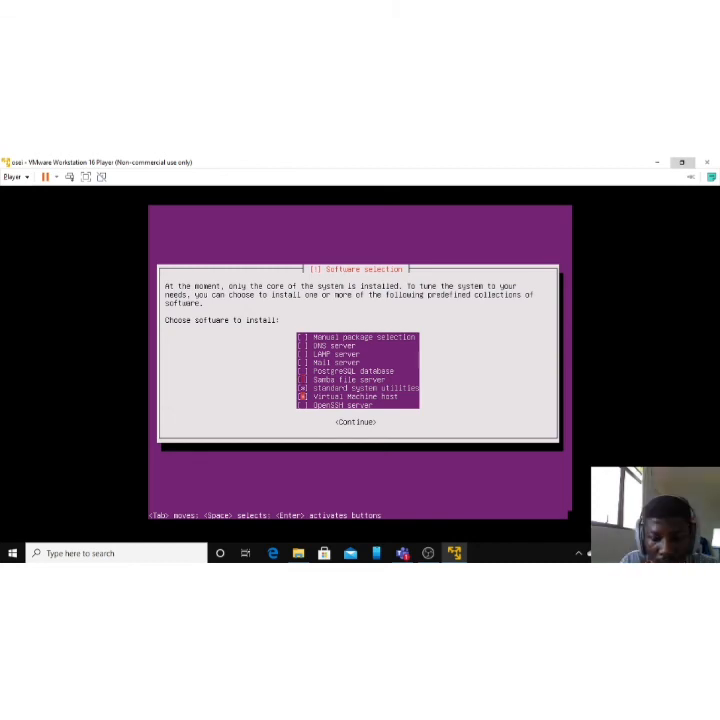
{"action": "key", "text": "Return"}
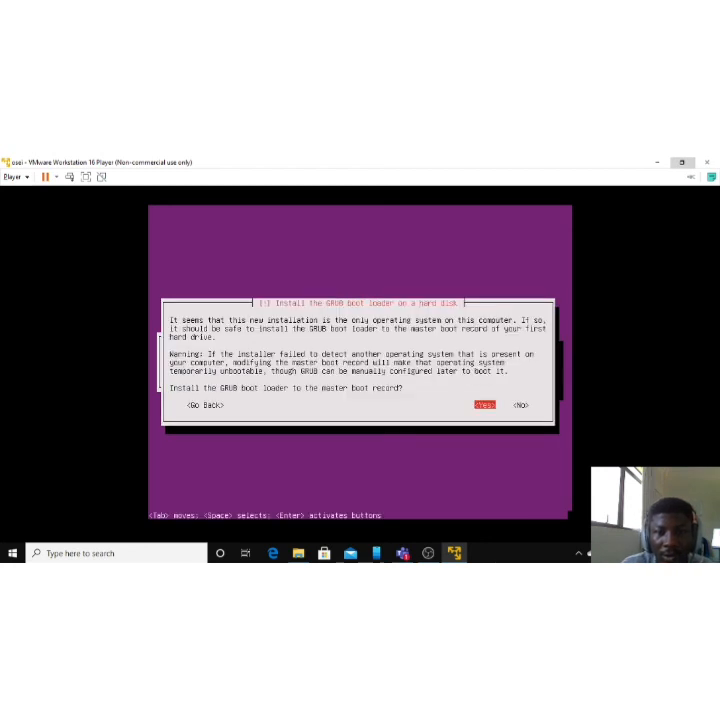
- Install the GRUB boot loader to the master boot record and complete the installation to boot into the new system
{"action": "key", "text": "Return"}
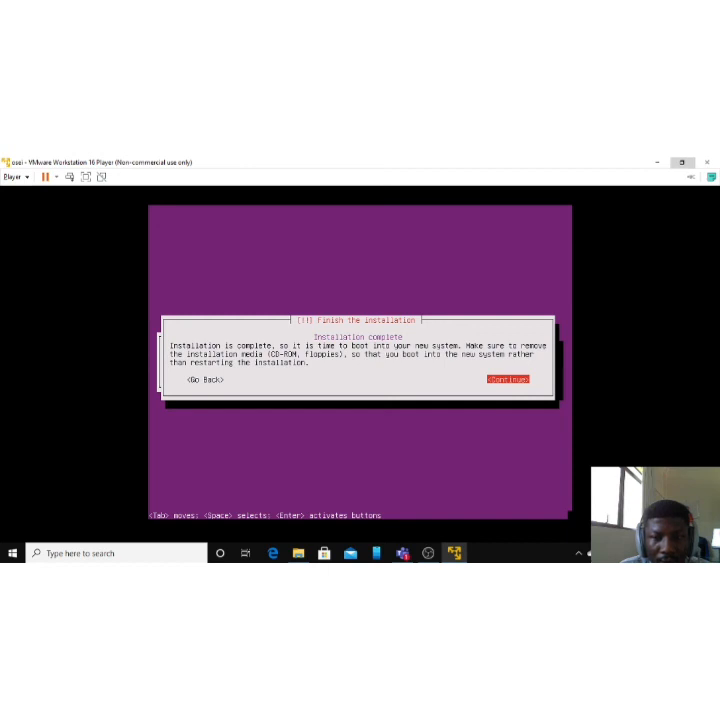
{"action": "key", "text": "Return"}
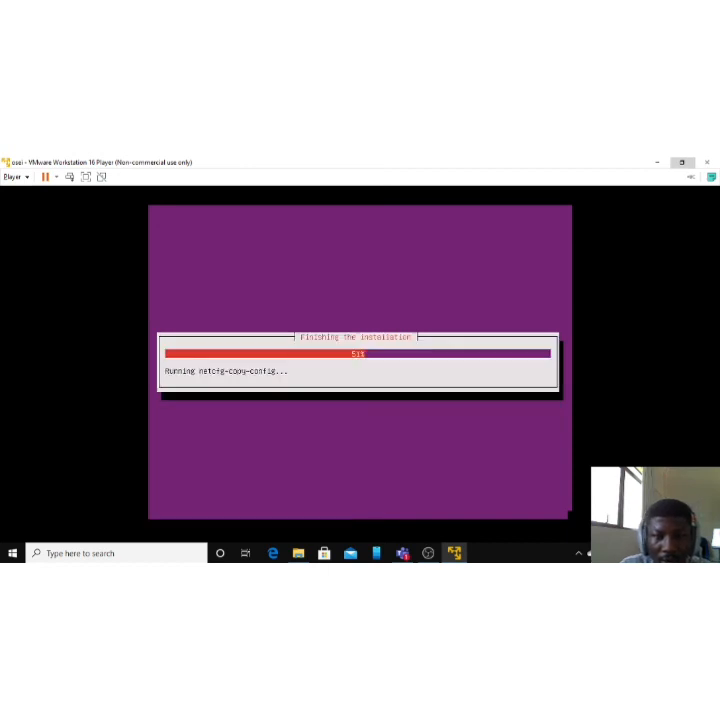